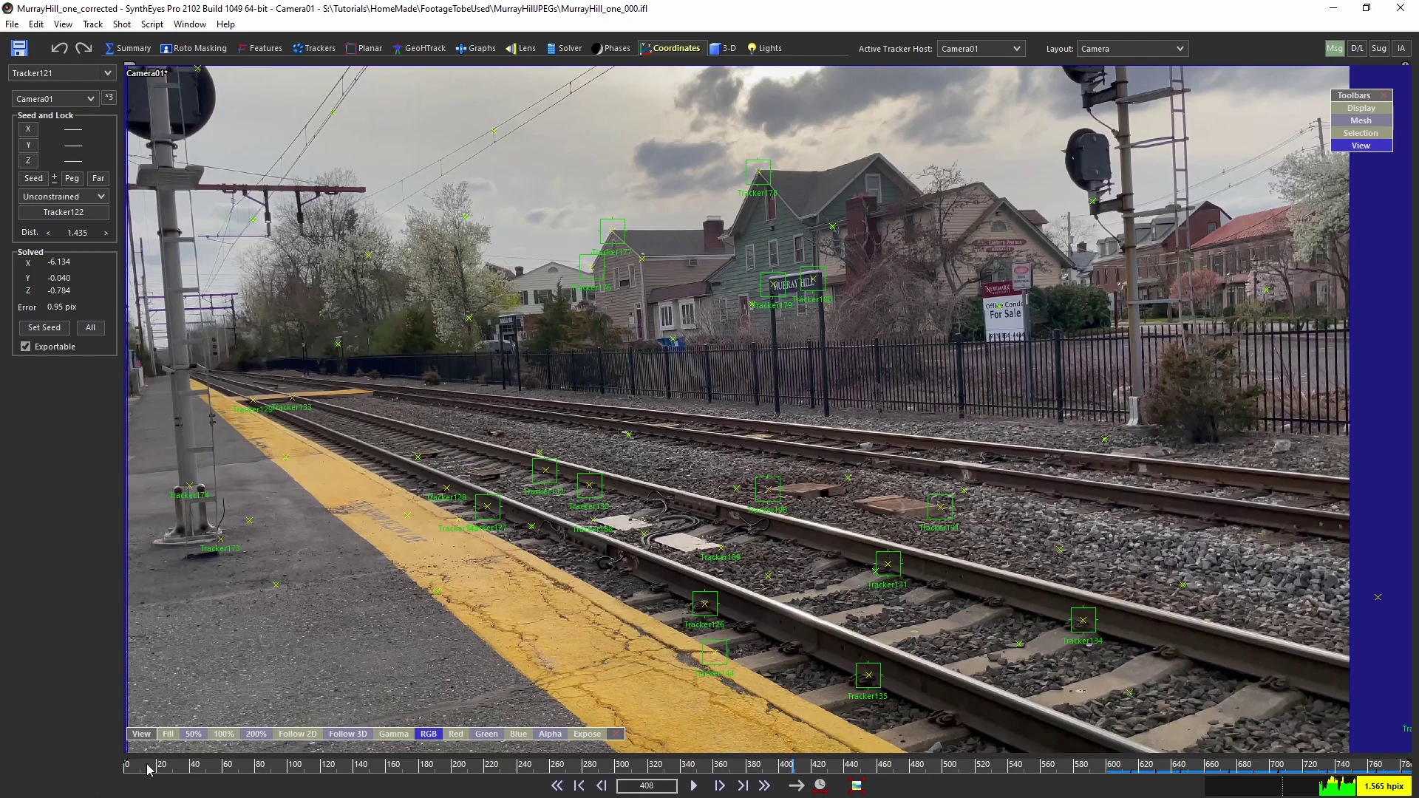
Return to frame 0 at the Murray Hill sign, sketch a red annotation, then clear it
left_click_drag(164, 771, 113, 773)
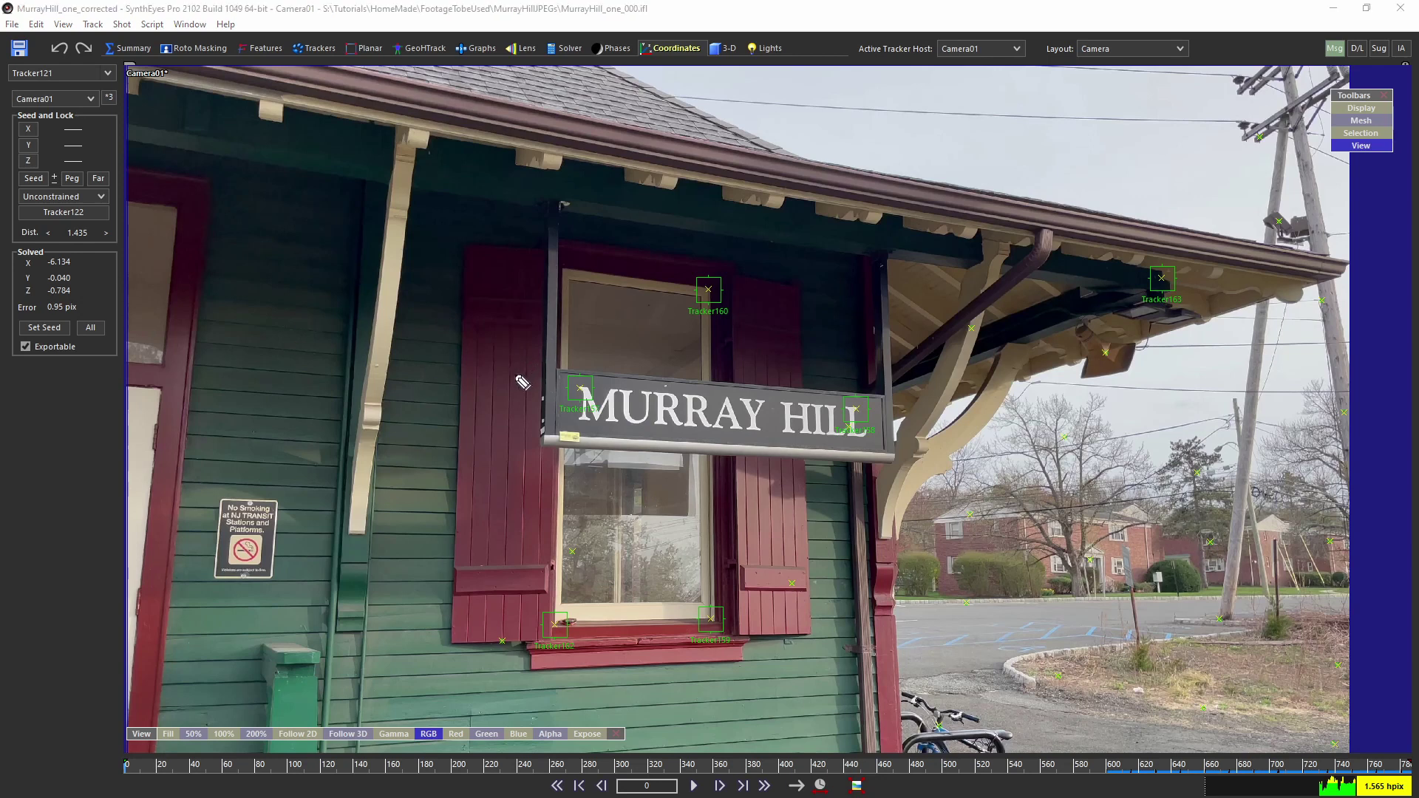
mouse_move(498, 380)
left_mouse_down()
mouse_move(729, 350)
mouse_move(847, 369)
mouse_move(924, 404)
mouse_move(853, 458)
mouse_move(694, 465)
mouse_move(533, 400)
left_mouse_up()
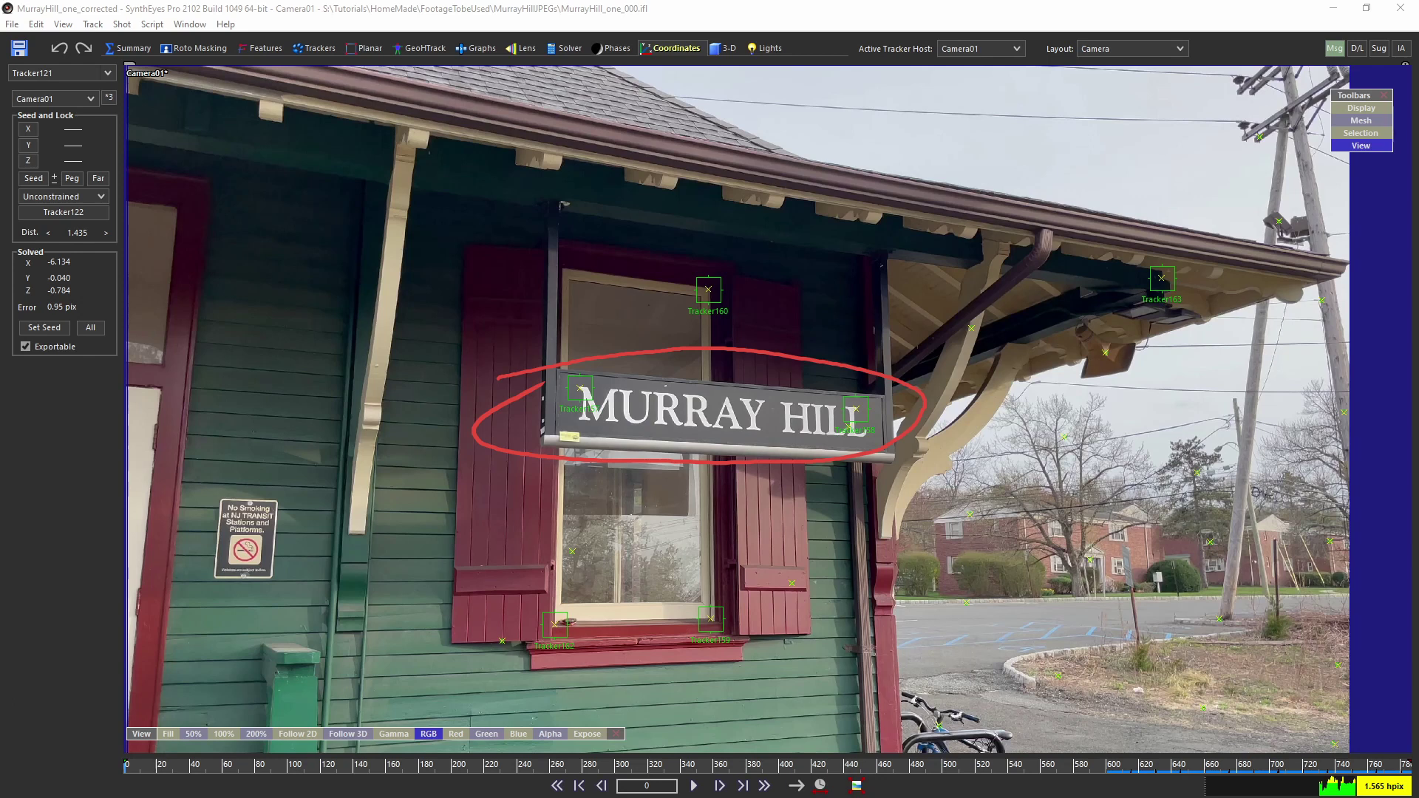
key("Escape")
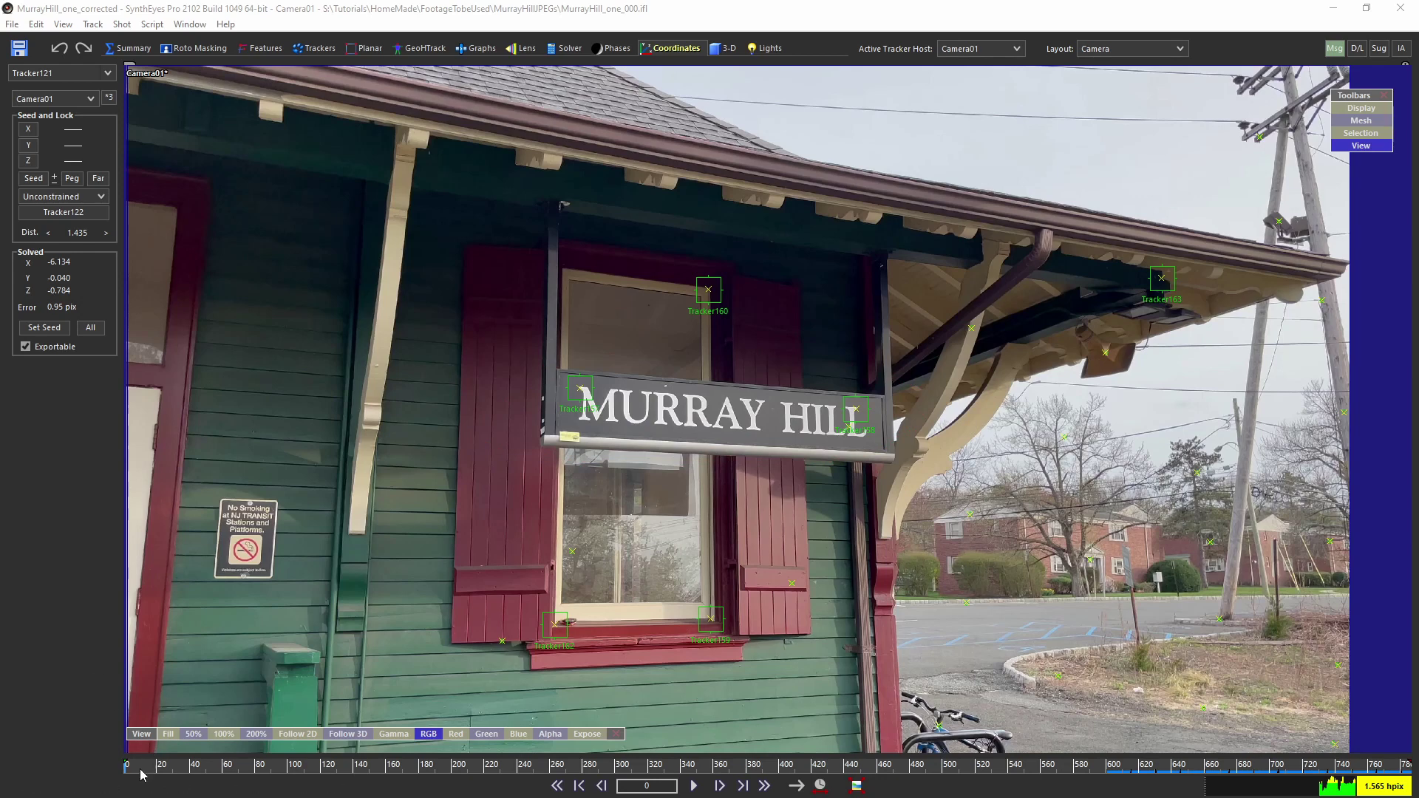
Scrub forward to the platform and tracks and draw an arrow along the rail trackers
left_click_drag(128, 769, 508, 769)
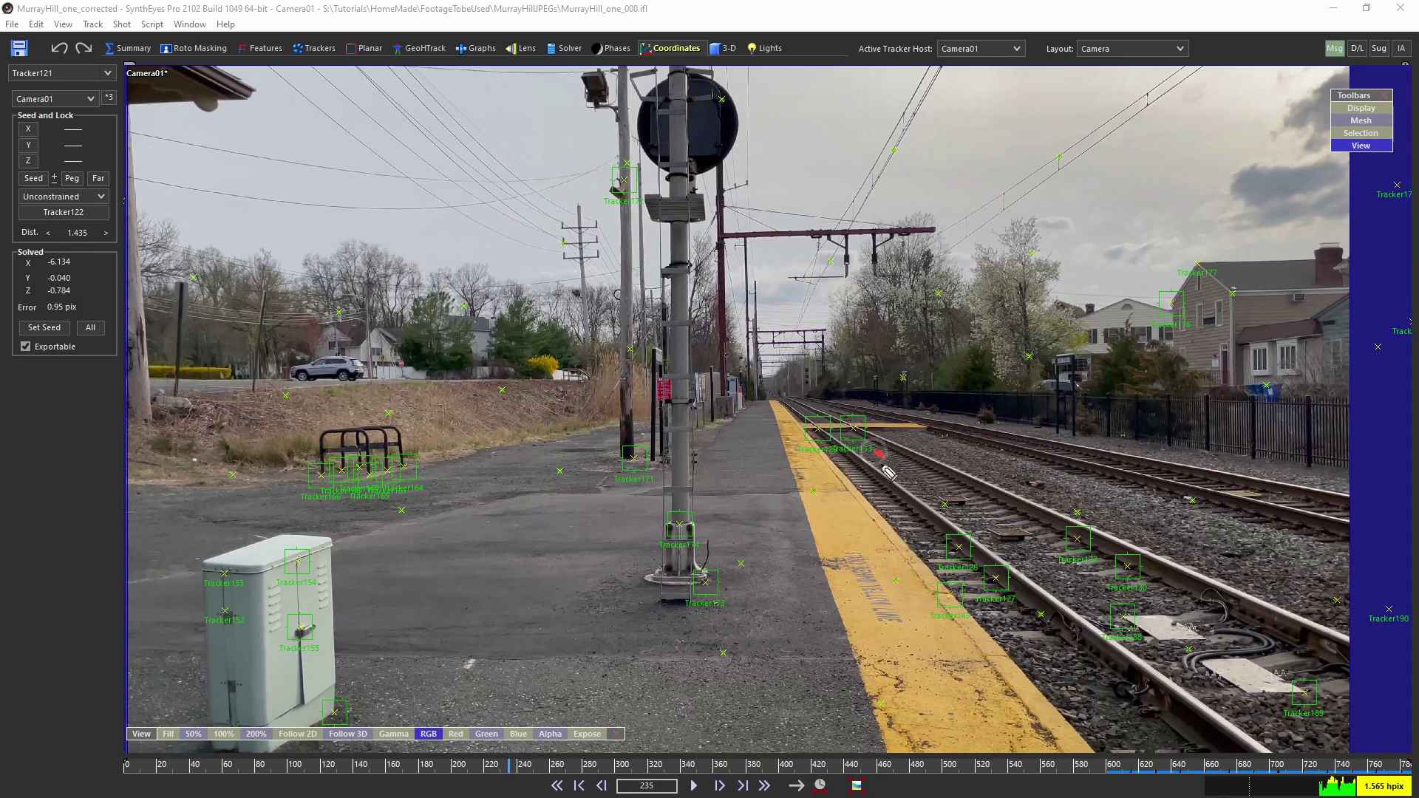
mouse_move(876, 452)
left_mouse_down()
mouse_move(1033, 563)
mouse_move(998, 552)
left_mouse_up()
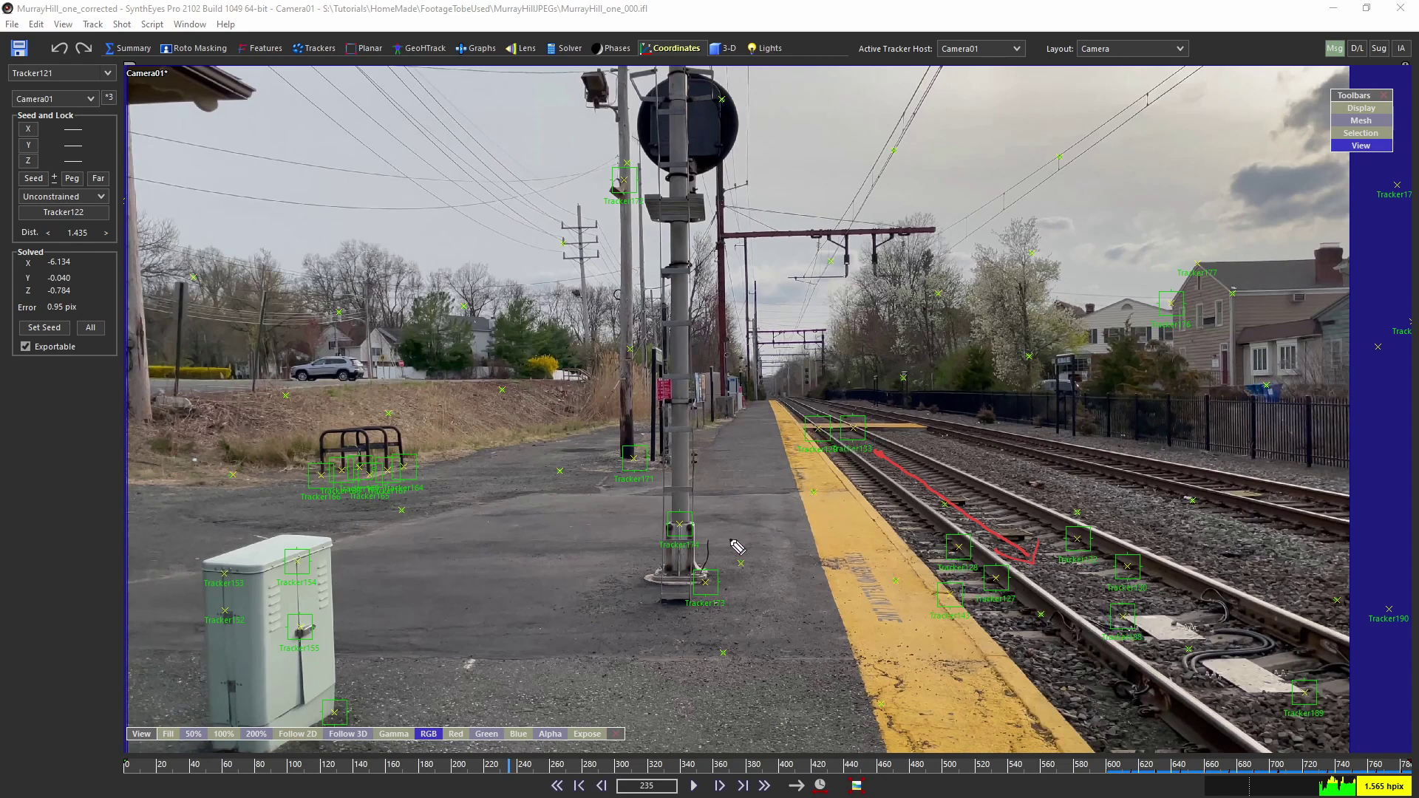
Circle trackers at the signal mast, pavement, Tracker173, Tracker172 and Tracker128, then jump to frame 374
mouse_move(740, 575)
left_mouse_down()
mouse_move(750, 584)
mouse_move(758, 561)
mouse_move(732, 573)
left_mouse_up()
mouse_move(567, 482)
left_mouse_down()
mouse_move(589, 461)
mouse_move(529, 491)
left_mouse_up()
mouse_move(684, 616)
left_mouse_down()
mouse_move(773, 600)
mouse_move(753, 557)
mouse_move(686, 586)
left_mouse_up()
mouse_move(604, 178)
left_mouse_down()
mouse_move(669, 218)
mouse_move(592, 161)
mouse_move(559, 185)
left_mouse_up()
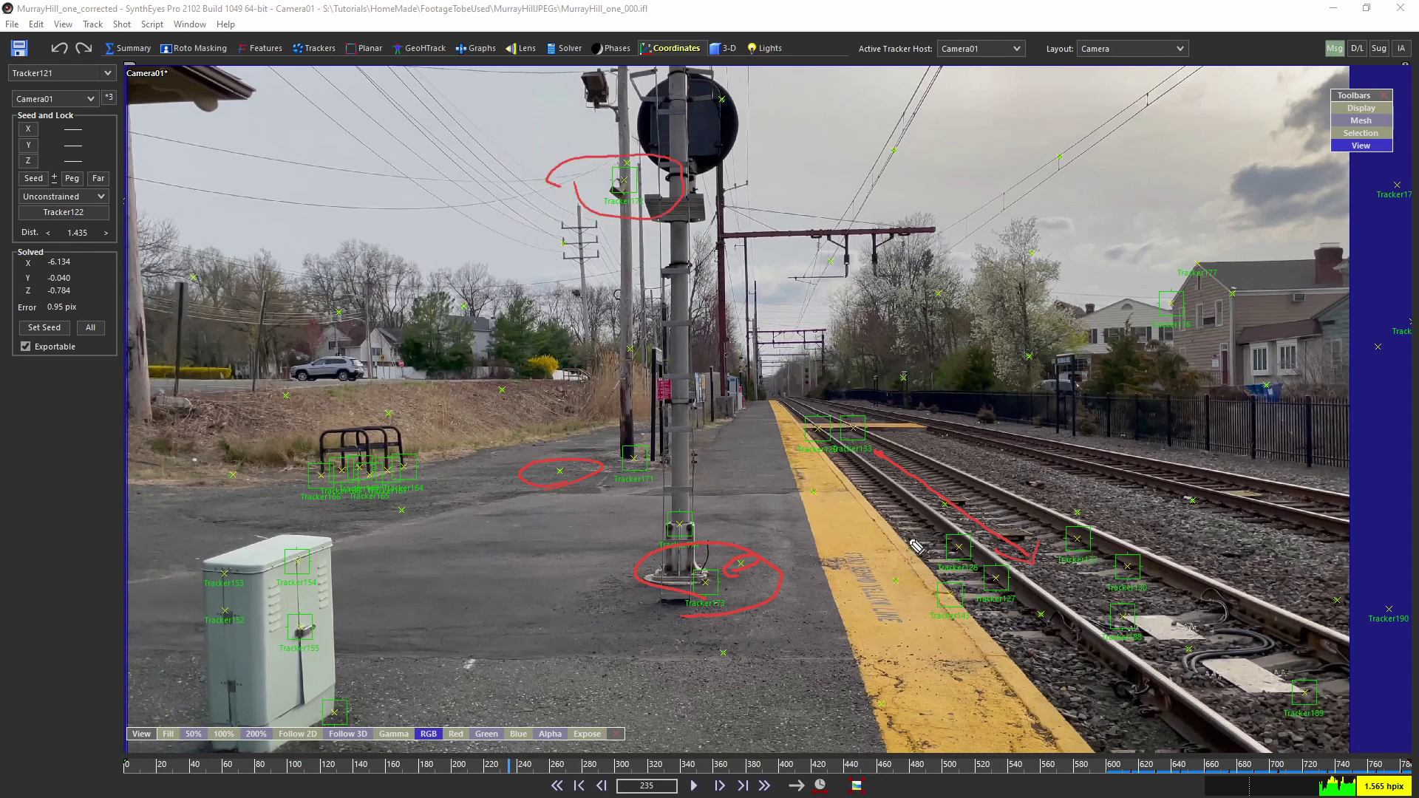
left_click_drag(905, 546, 955, 551)
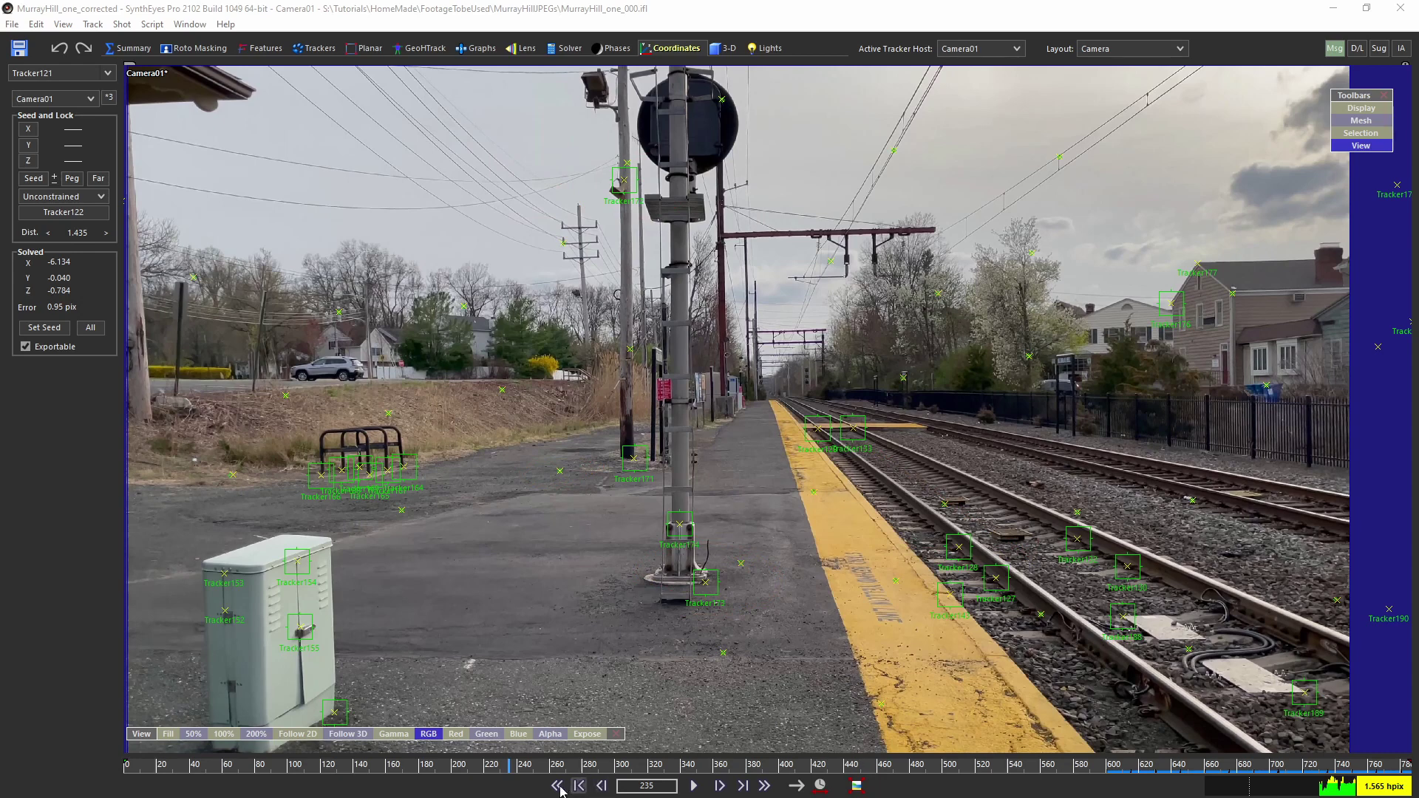
left_click_drag(509, 763, 737, 765)
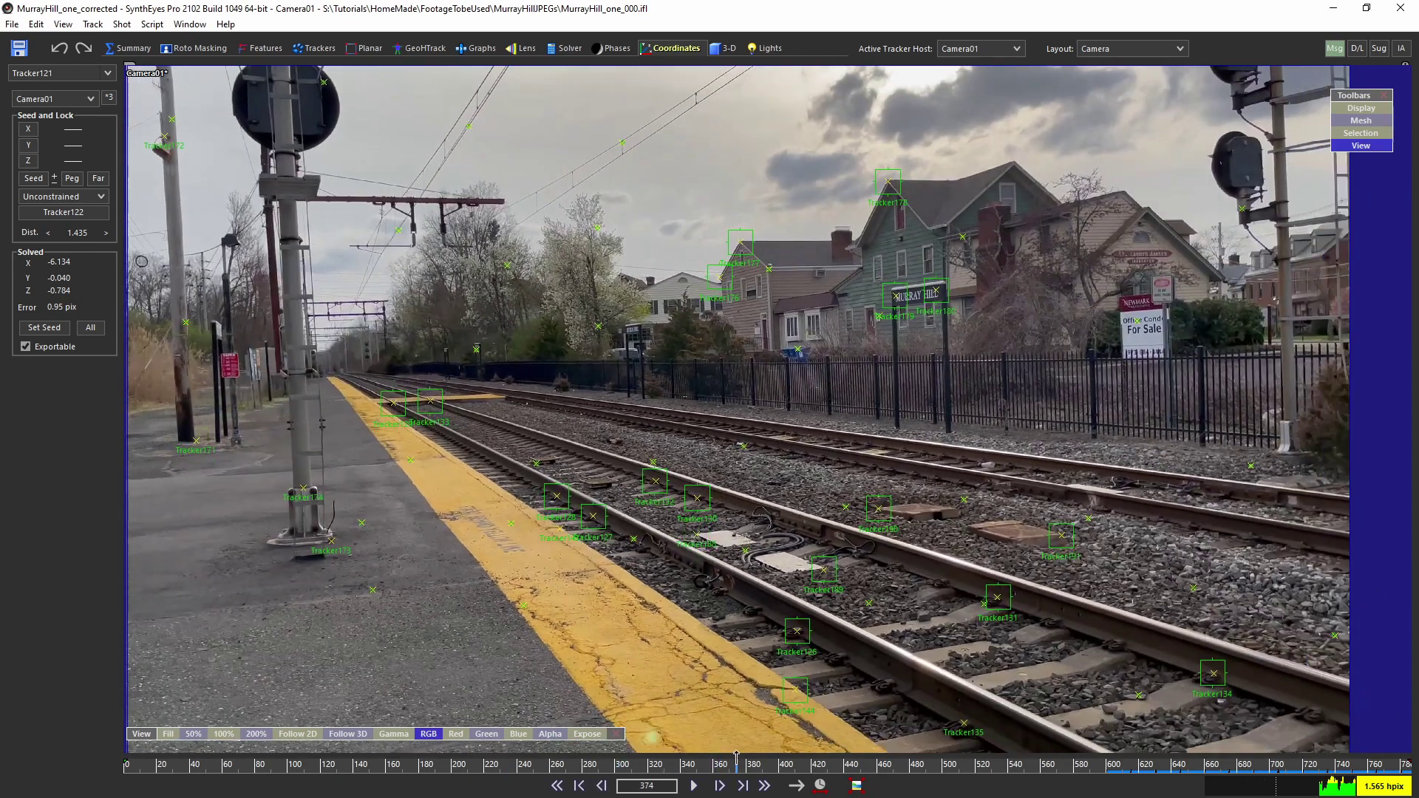
Confirm Tracker179 on the station sign reads 0, 0, 0, then scrub ahead to frame 647
left_click(887, 303)
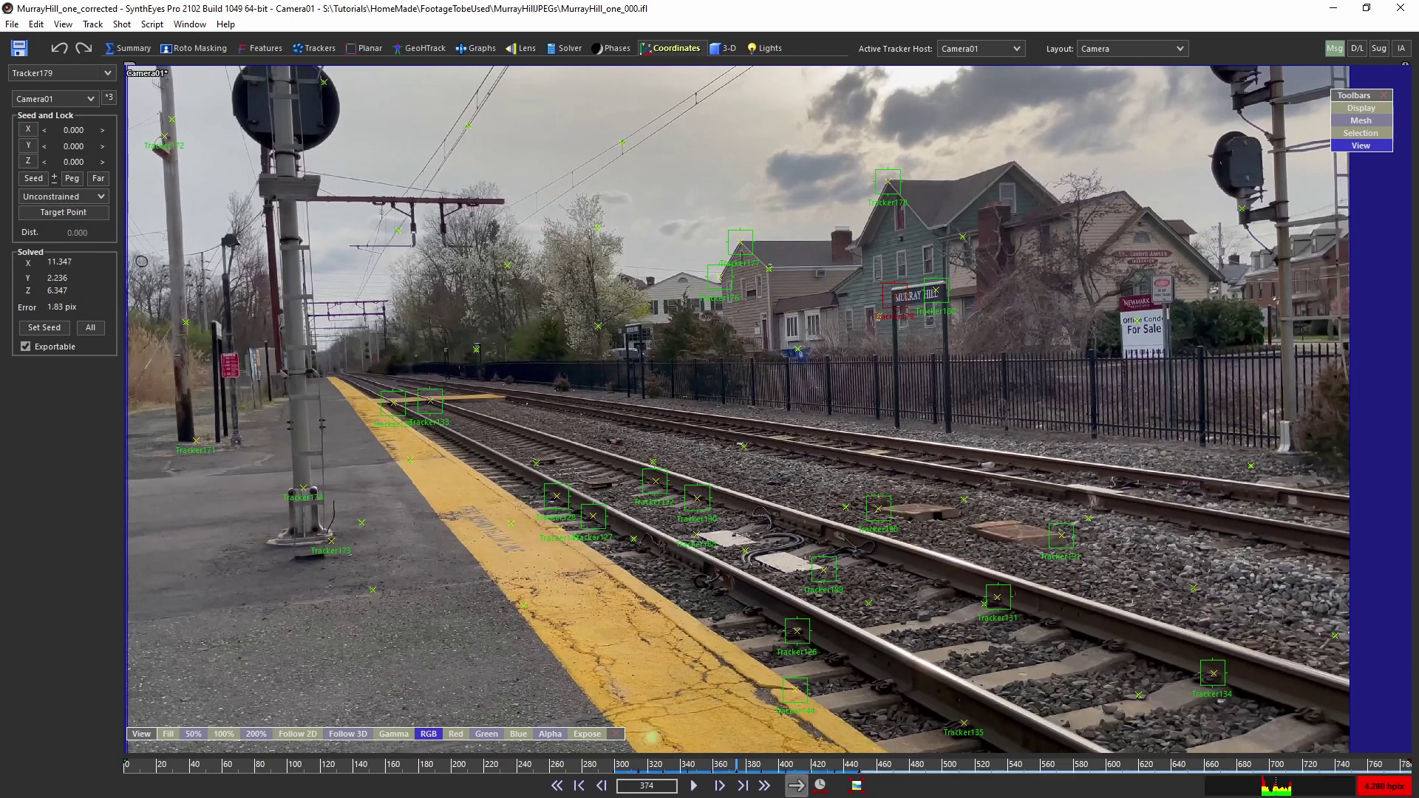
left_click_drag(734, 765, 1184, 758)
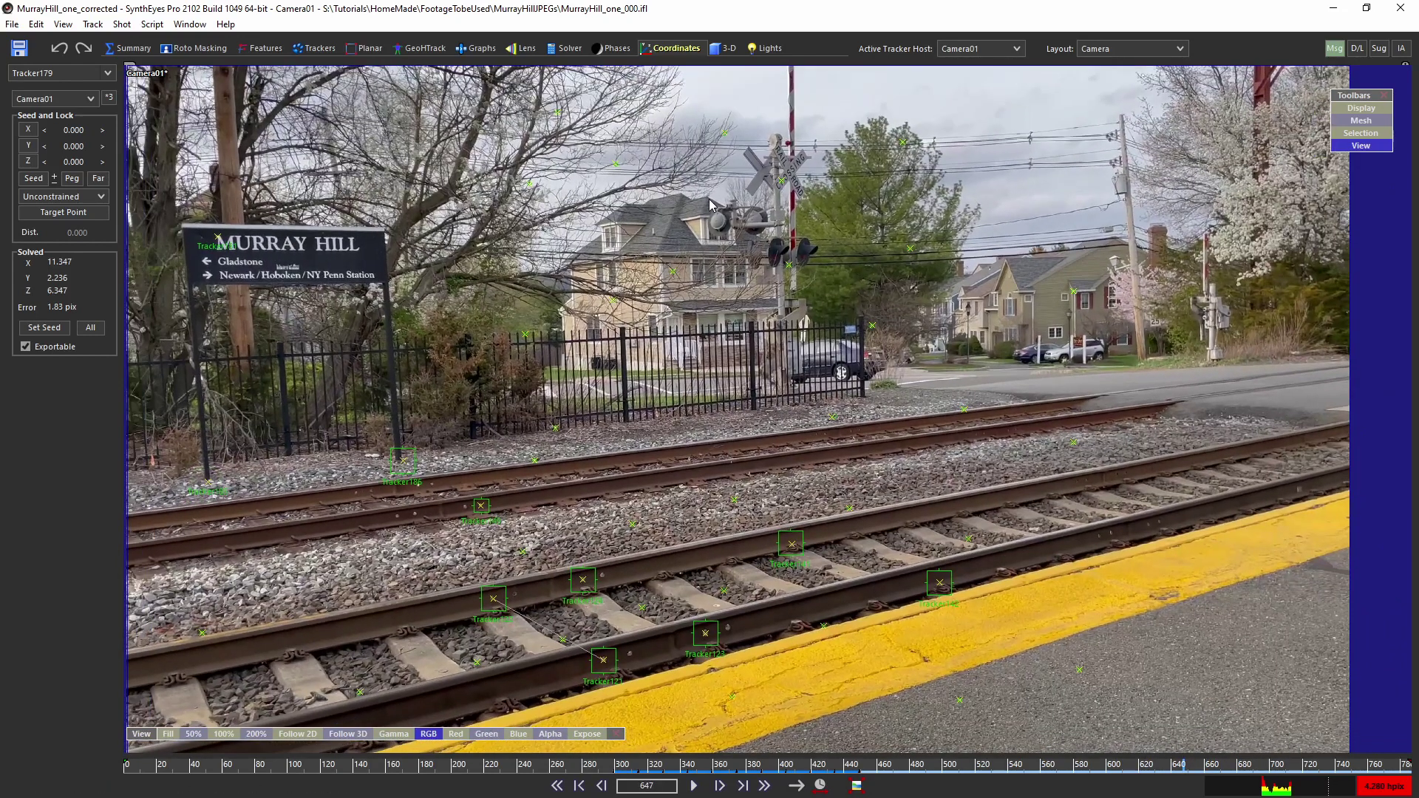
Compare the error tooltips of Tracker122, Tracker124 and Tracker121, then select Tracker121 (0.95-pixel error)
left_click(676, 48)
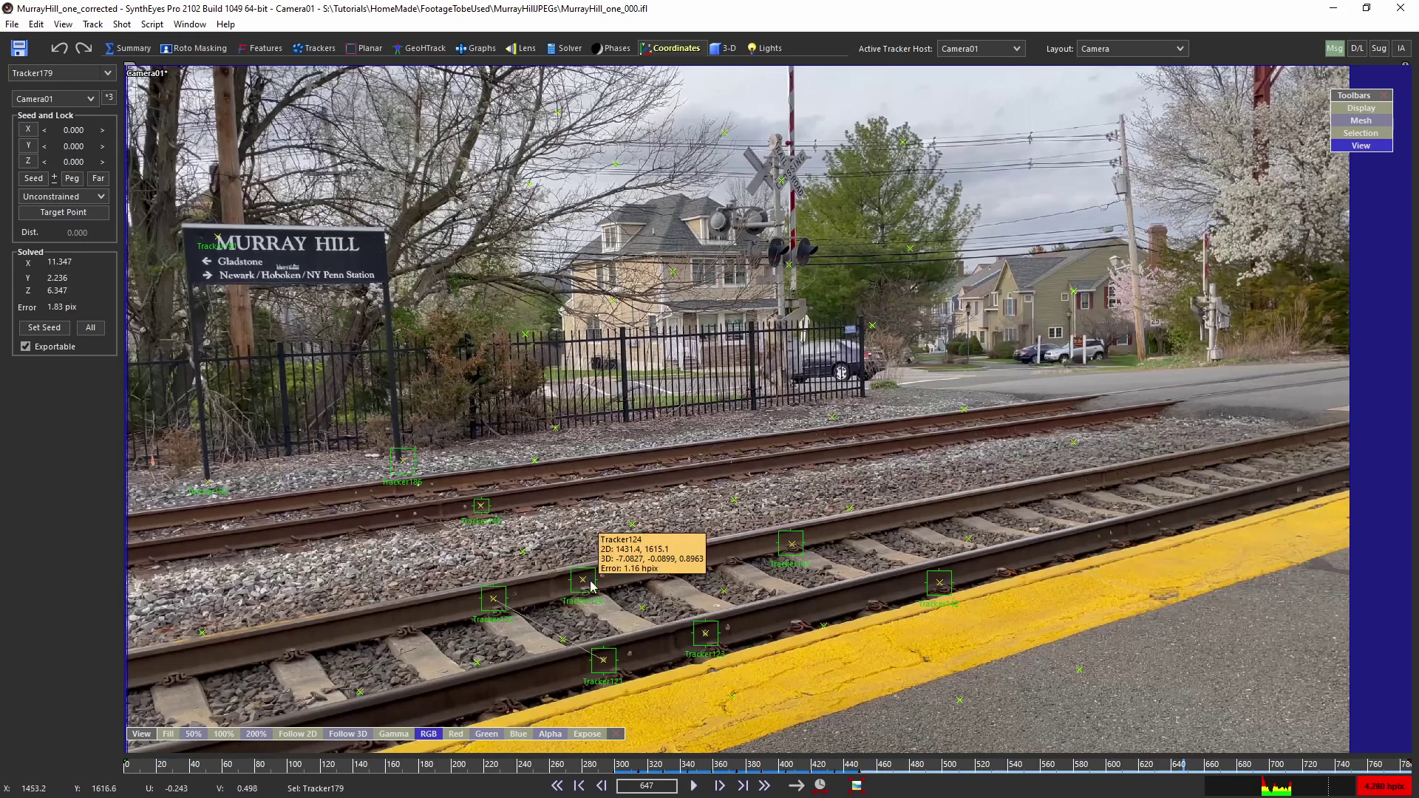
mouse_move(493, 601)
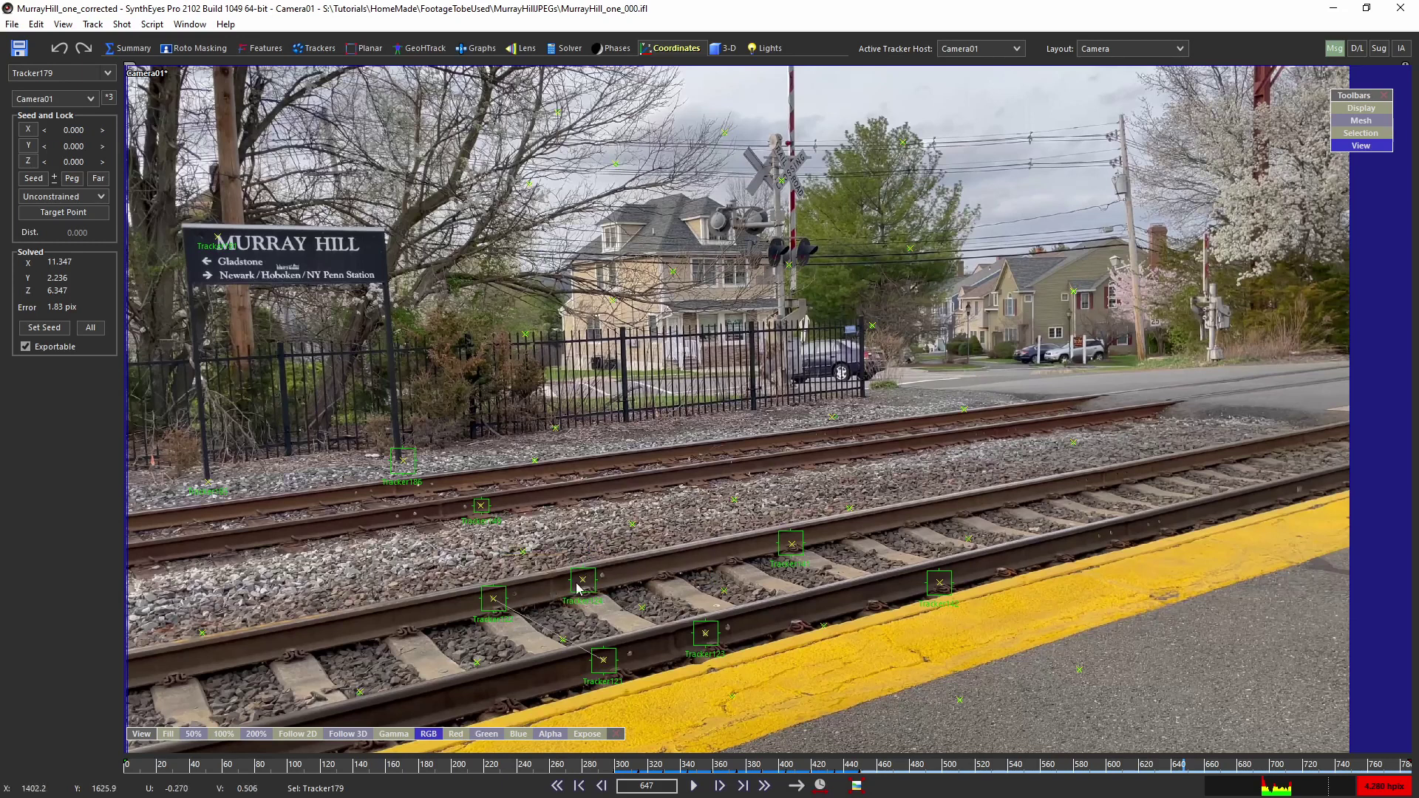
mouse_move(583, 581)
mouse_move(605, 664)
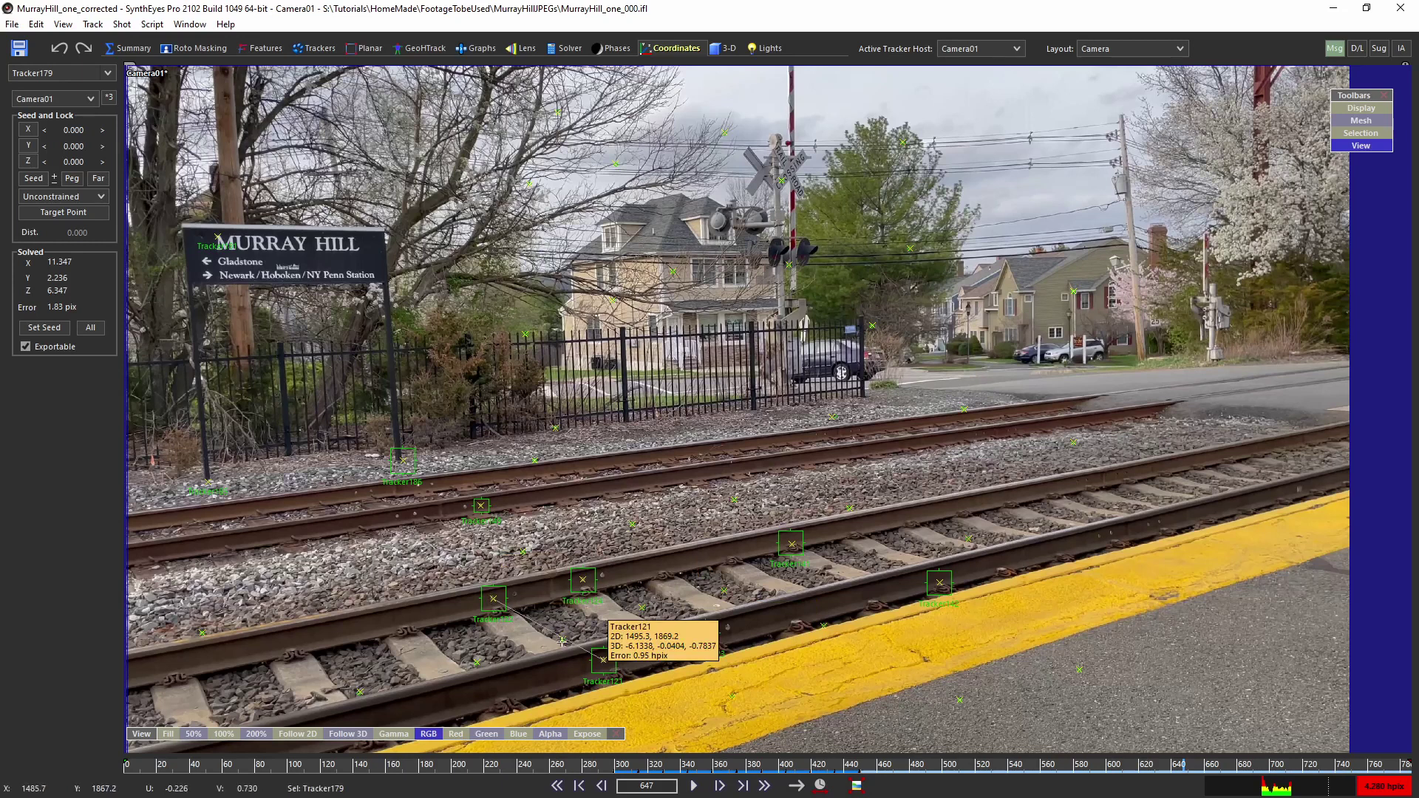
mouse_move(496, 598)
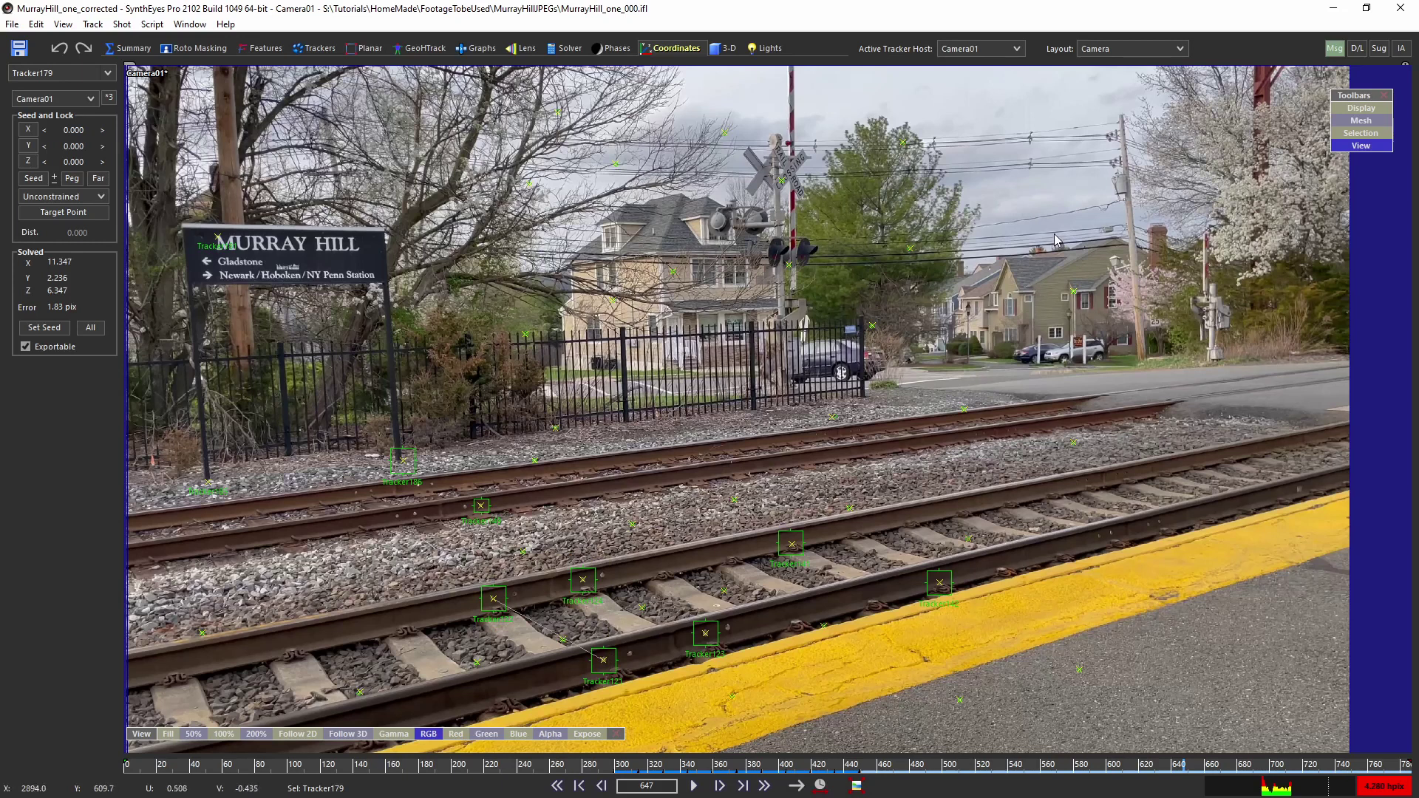
left_click(603, 661)
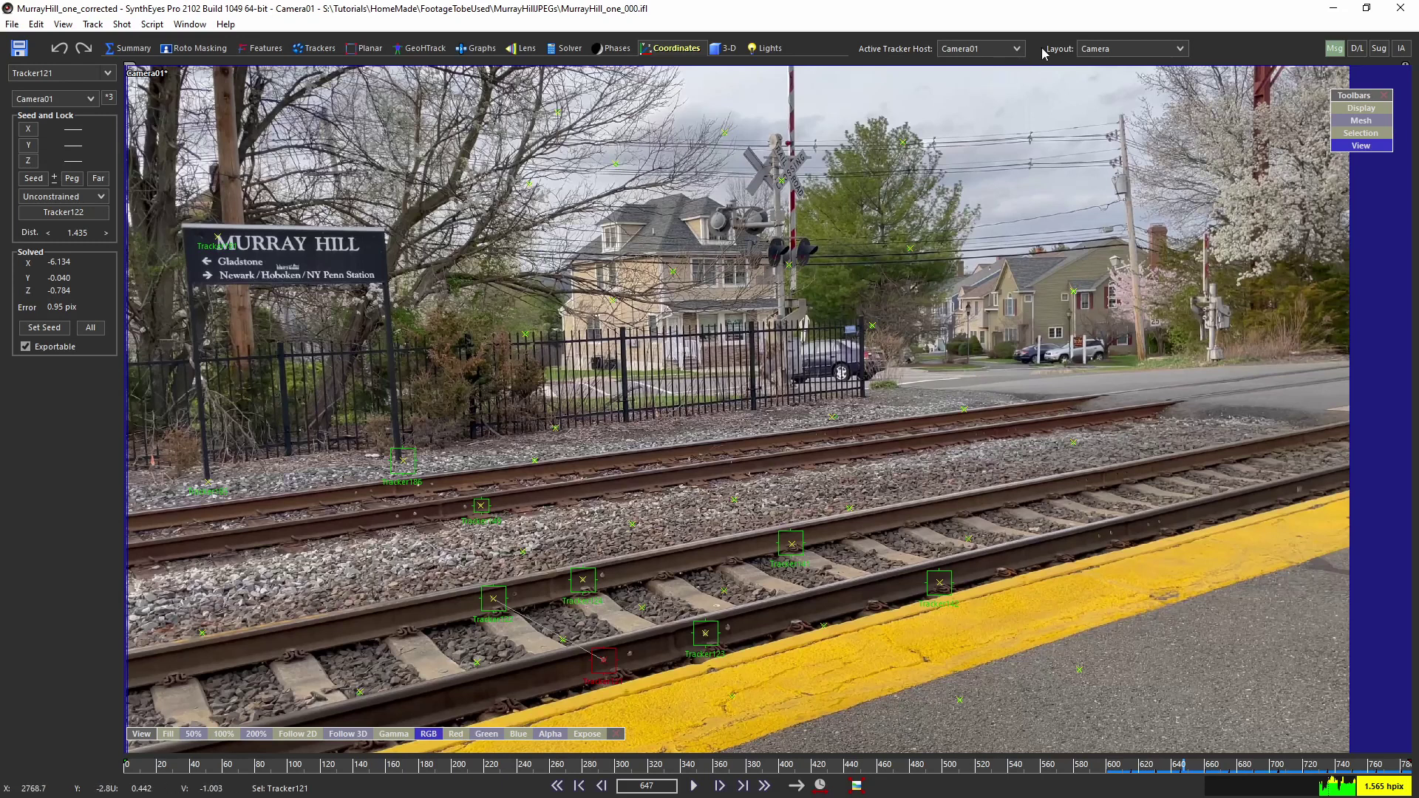
left_click(1110, 49)
Switch to the Perspective layout and scrub back to around frame 336
left_click(1128, 95)
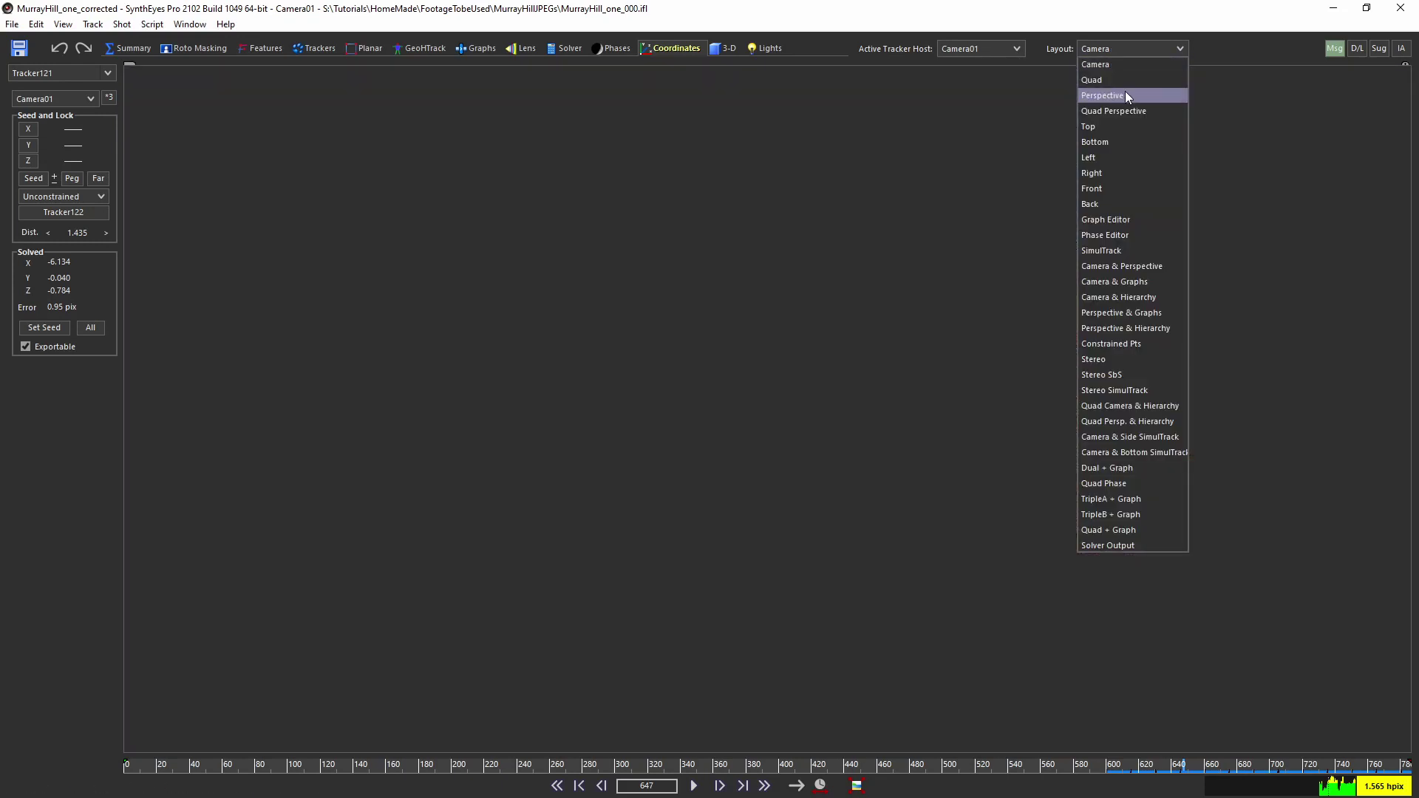
left_click_drag(824, 765, 673, 766)
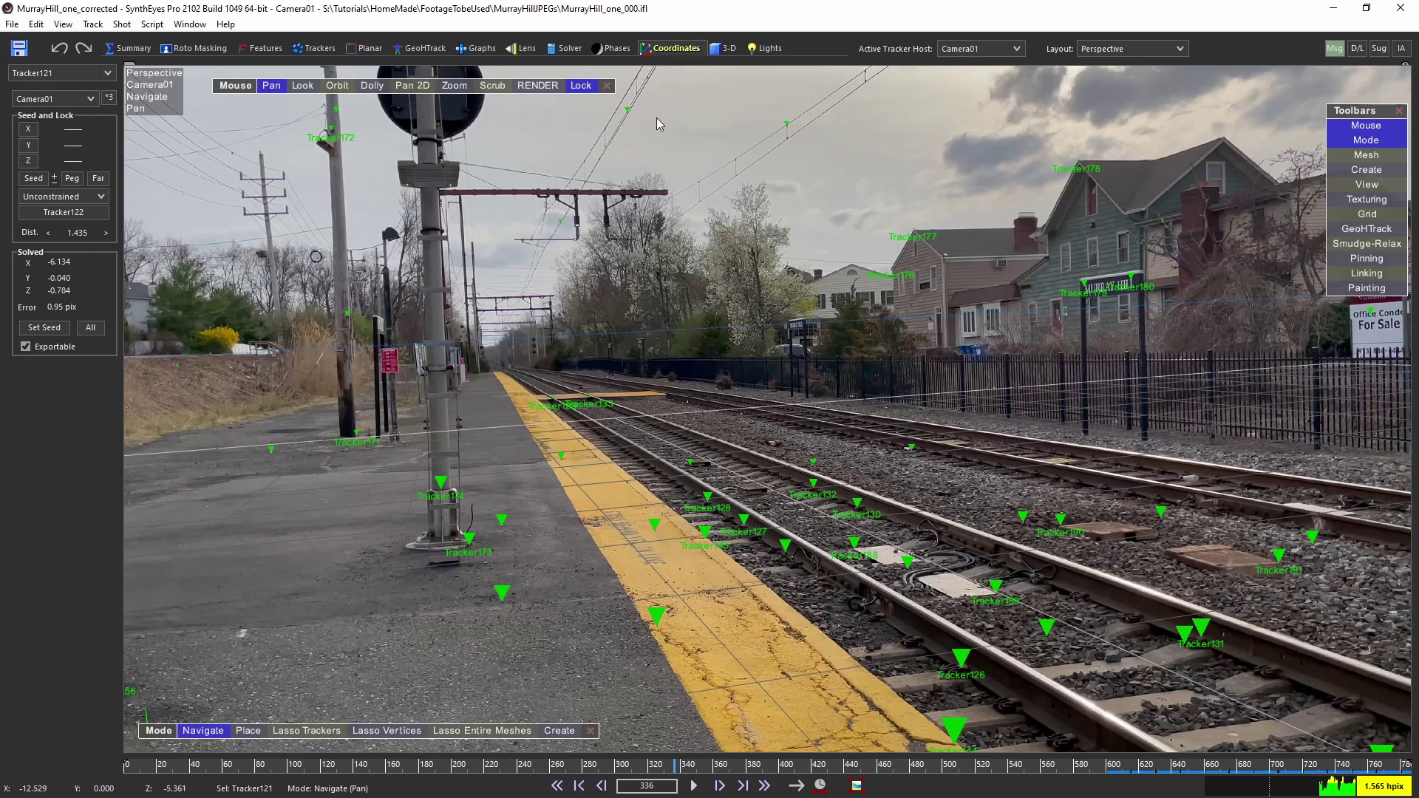
At frame 404, deselect all, arm Box creation in the 3-D panel, and unlock the perspective view
left_click(726, 49)
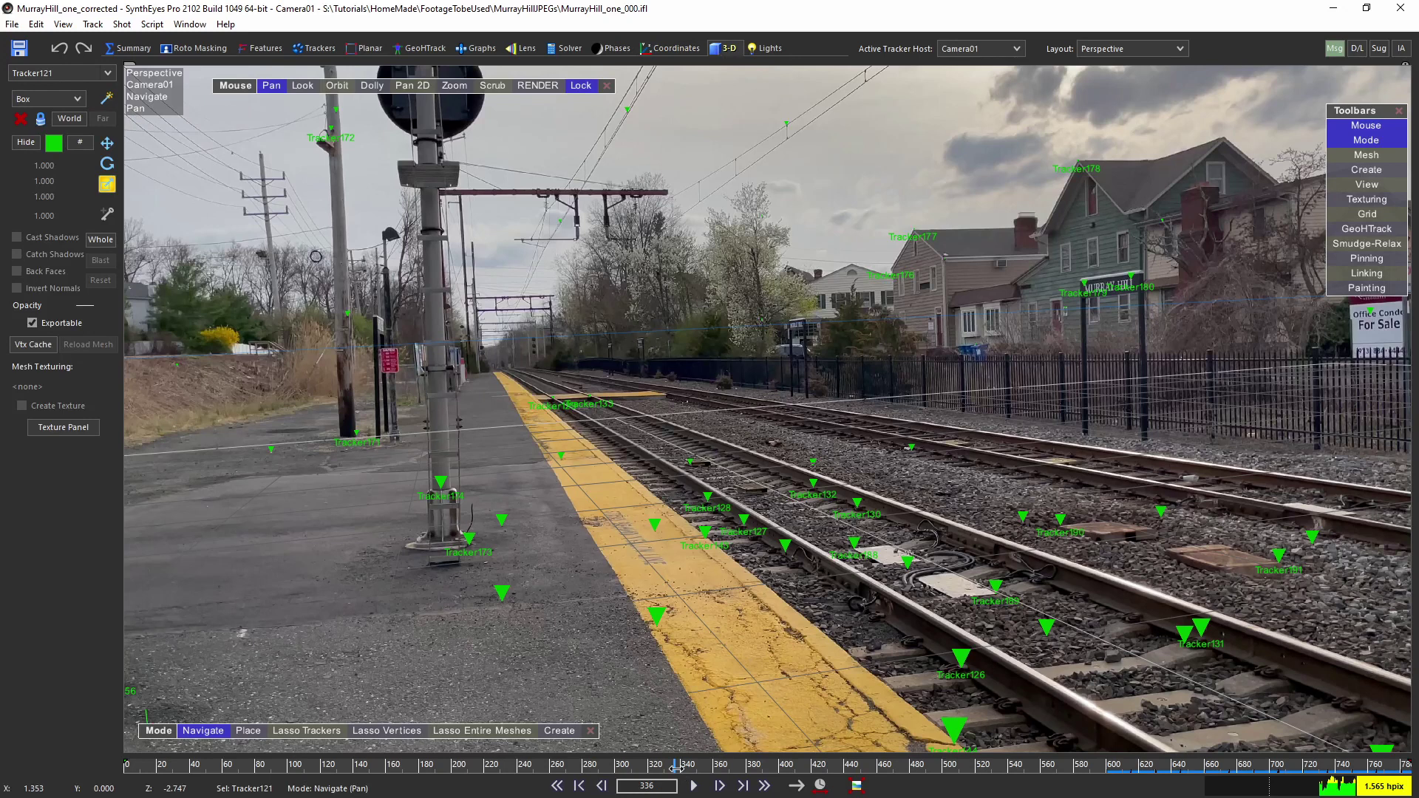
left_click_drag(676, 768, 787, 768)
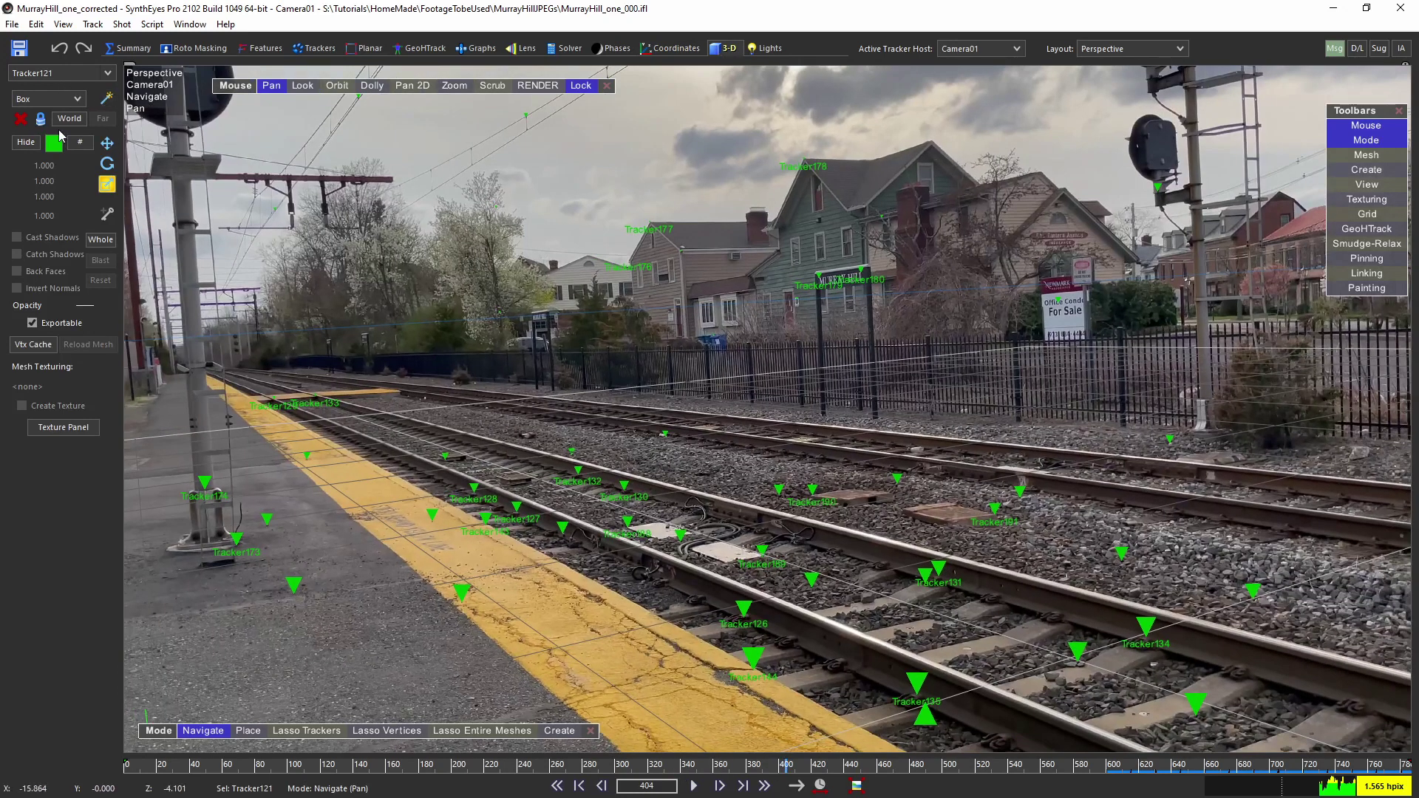
left_click(1074, 658)
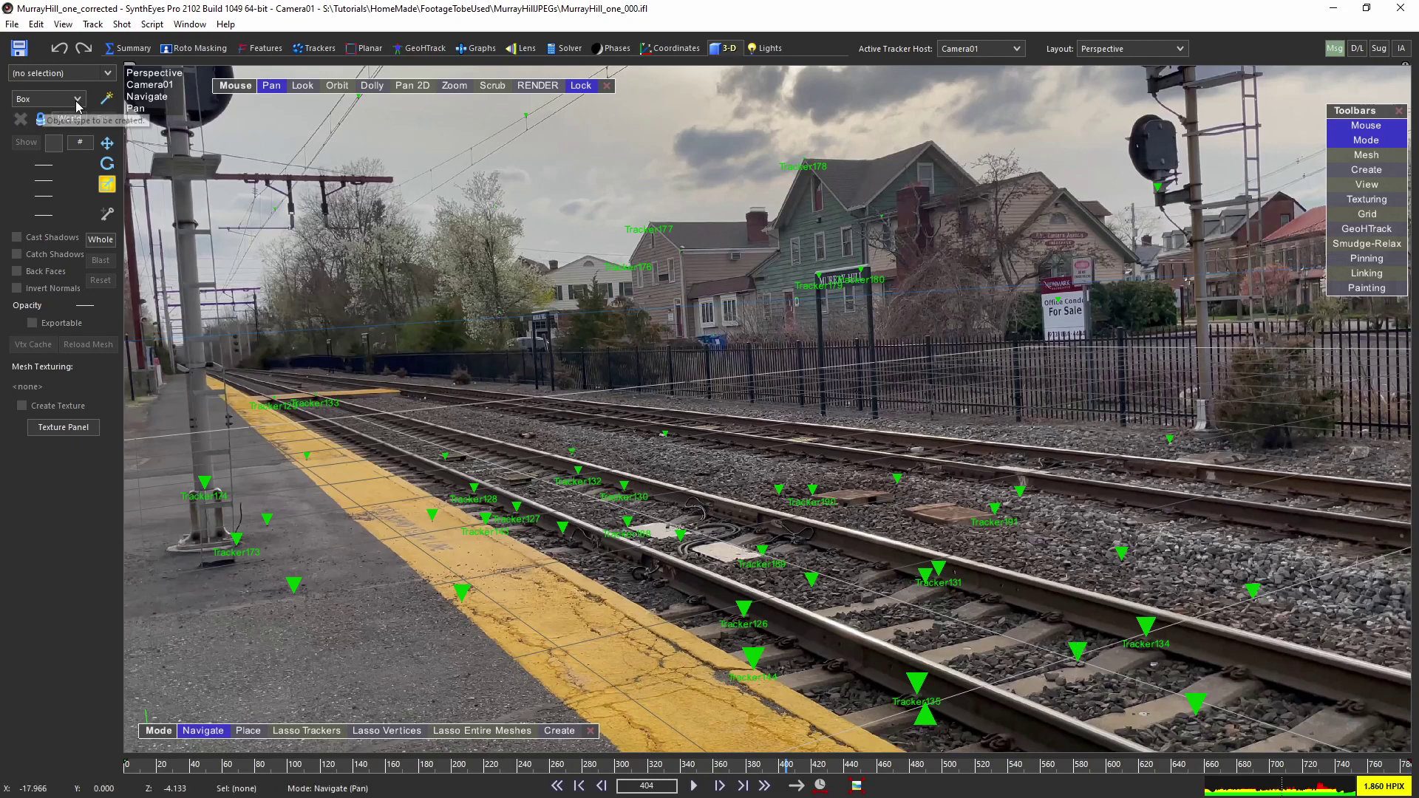
left_click(108, 98)
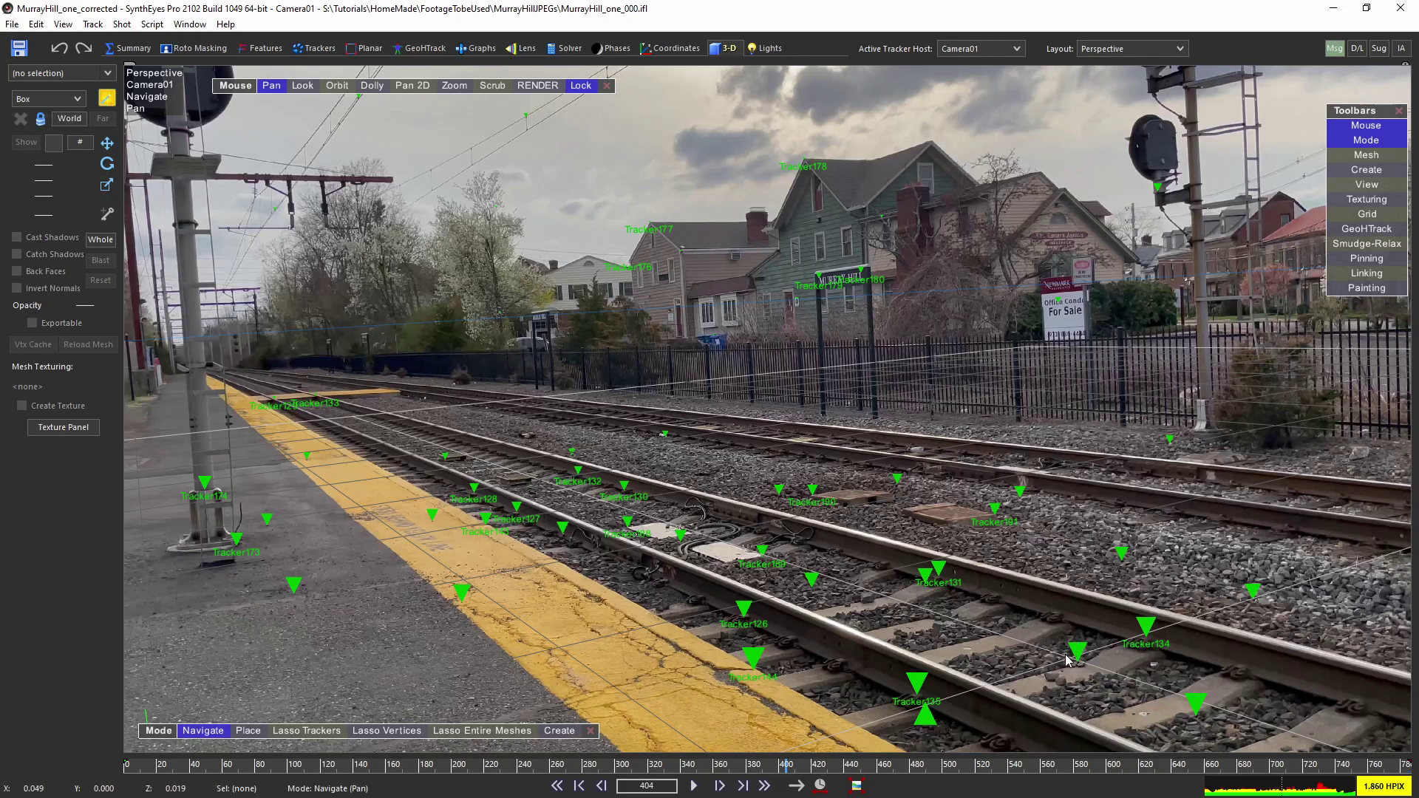
left_click_drag(1067, 658, 1085, 631)
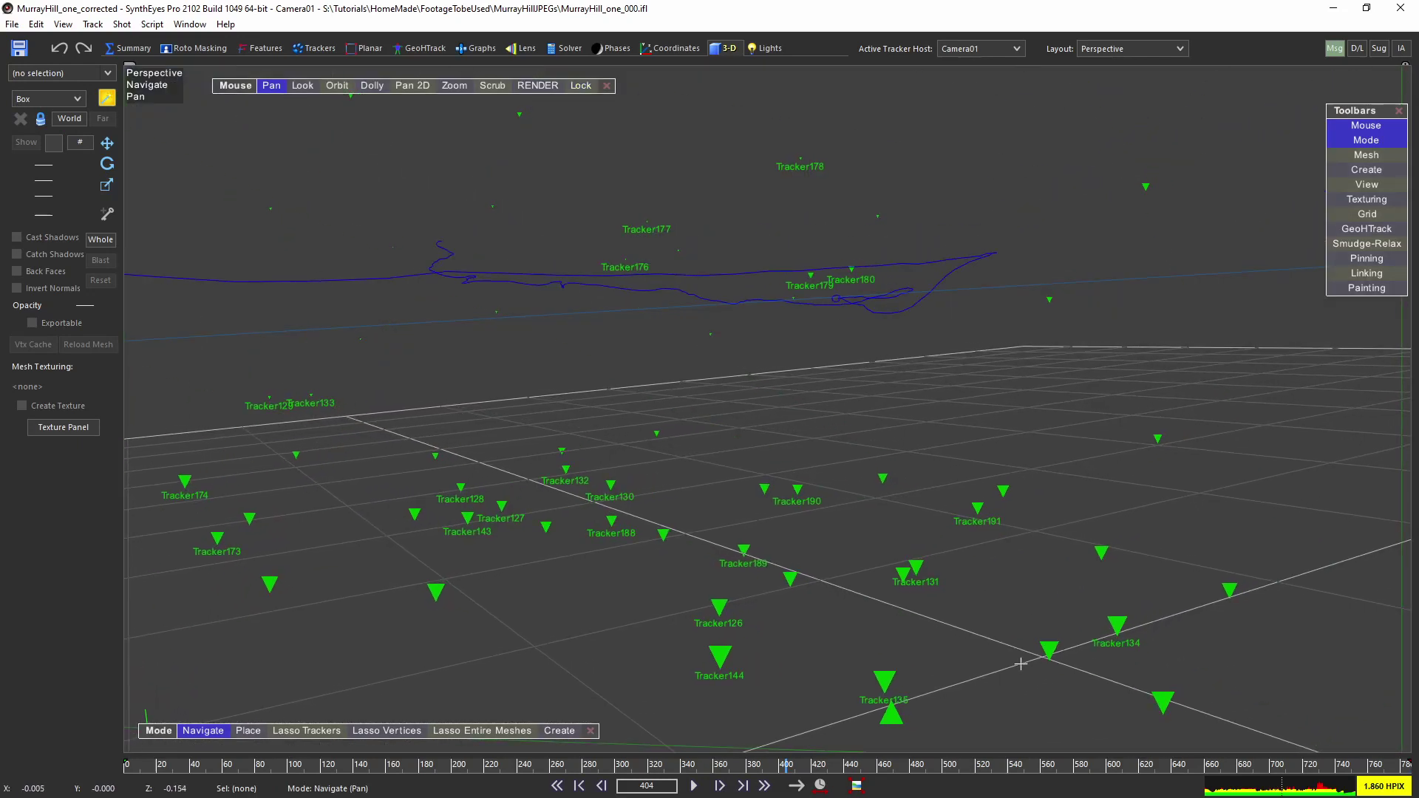
Switch to the Quad layout and zoom and pan the Top view onto the trackers
left_click(1129, 55)
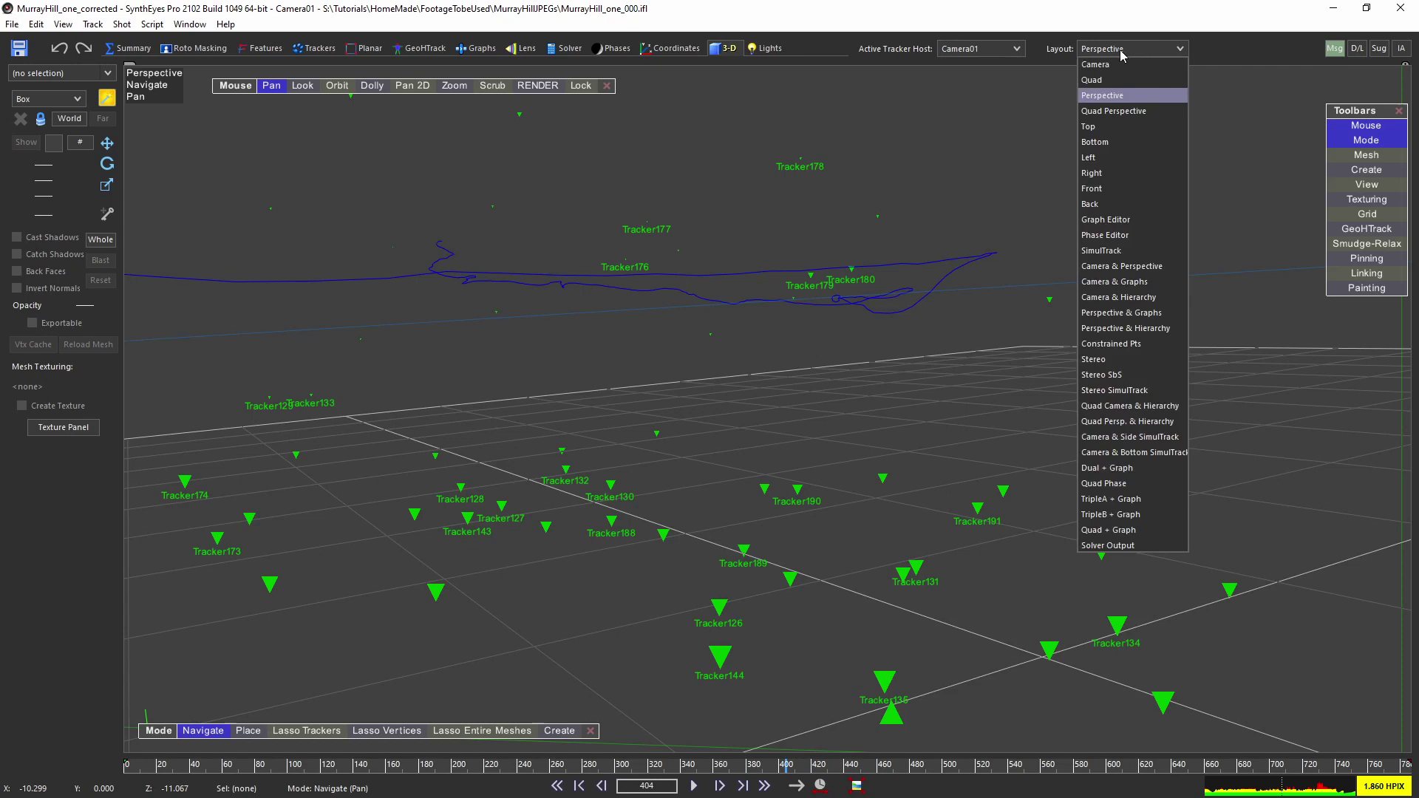
left_click(1119, 74)
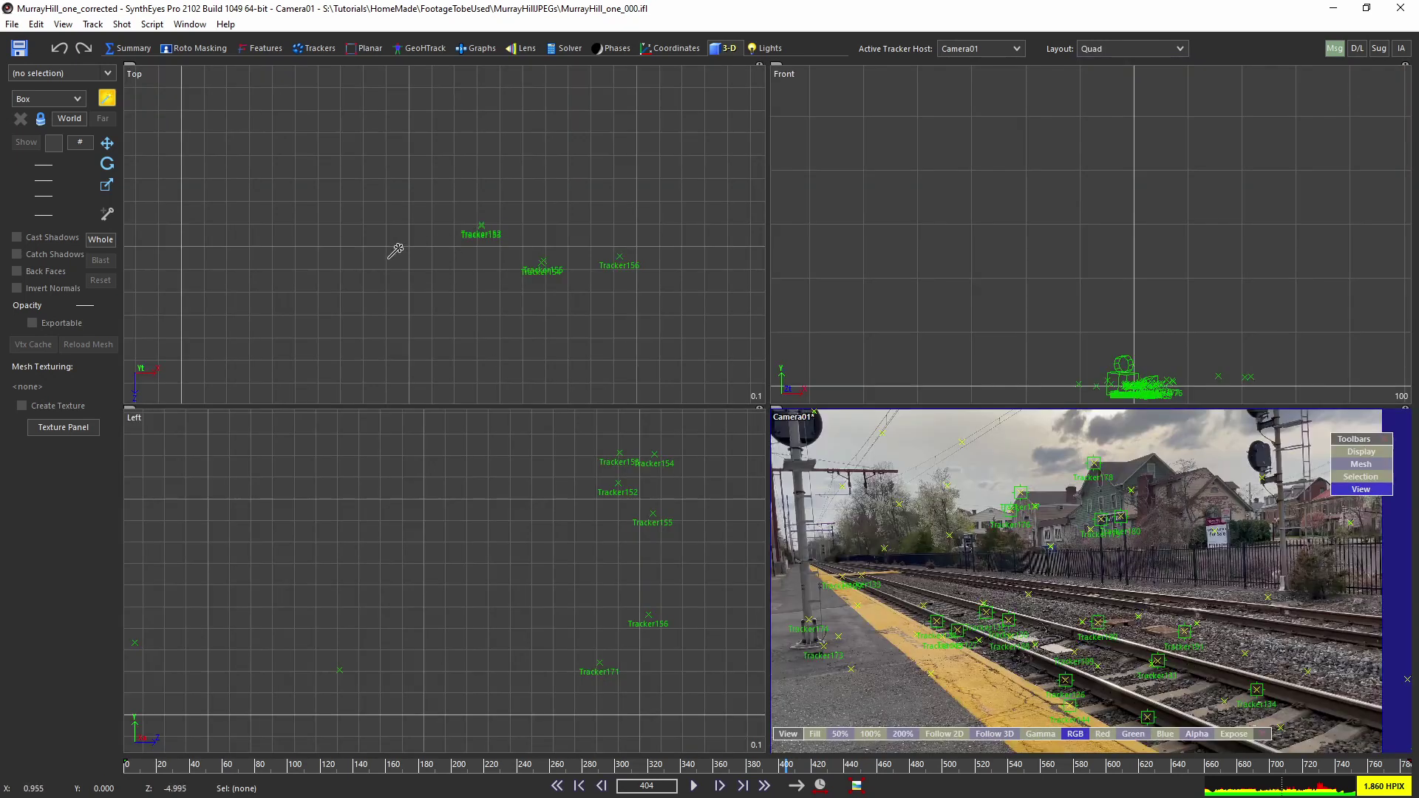
scroll(500, 265, "down", 5)
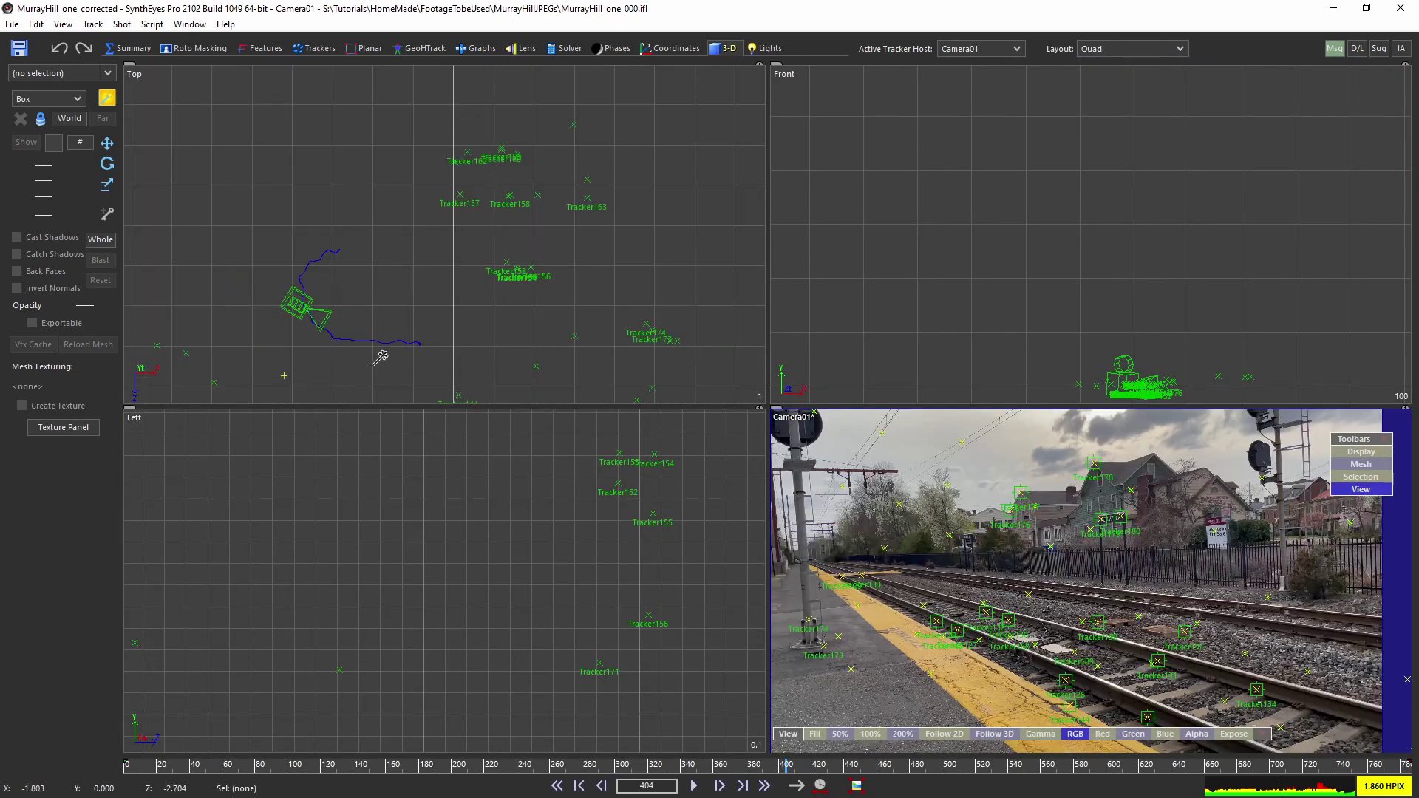
middle_click_drag(409, 282, 392, 121)
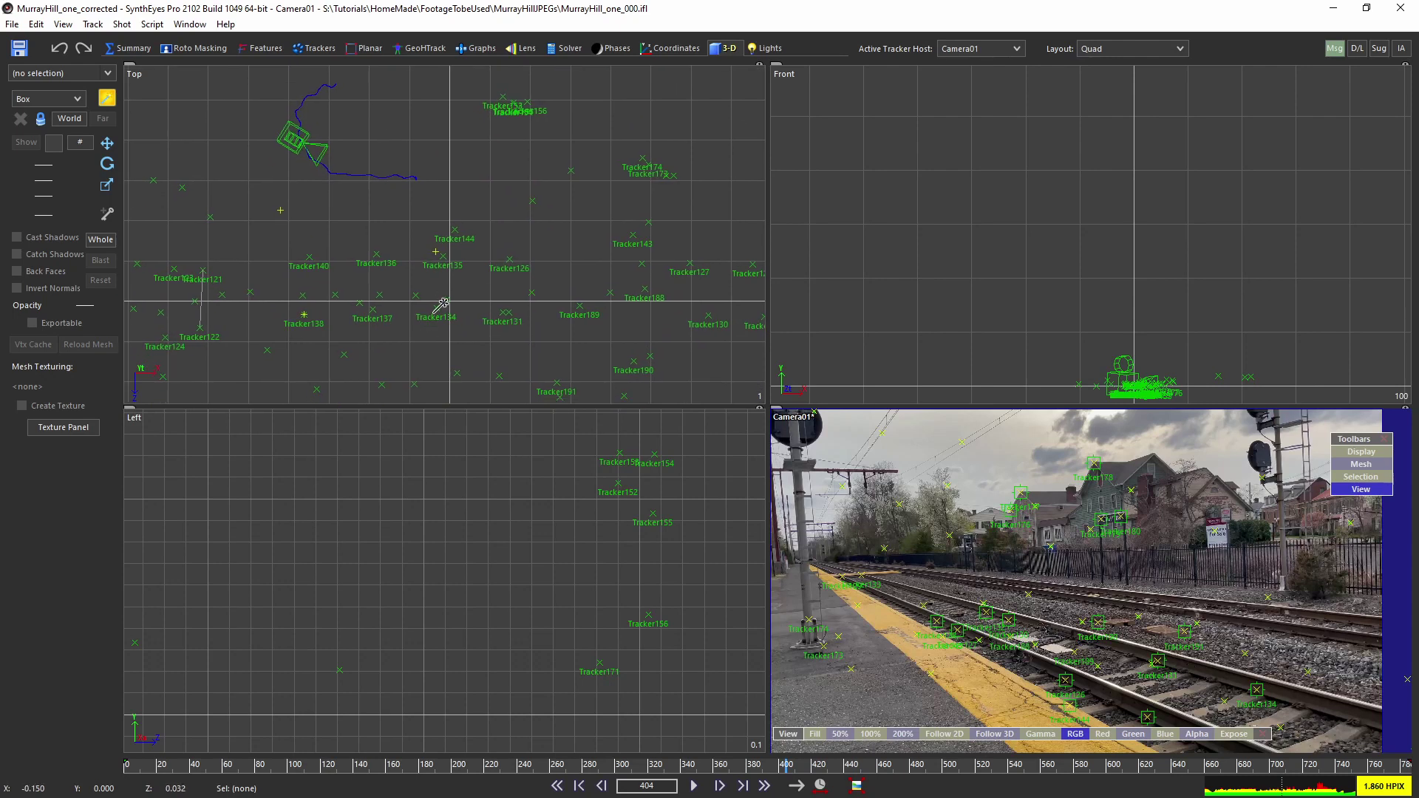
Draw a box in the Top view, delete the badly sized attempt, and redraw Box01 over the ground trackers
left_click(448, 302)
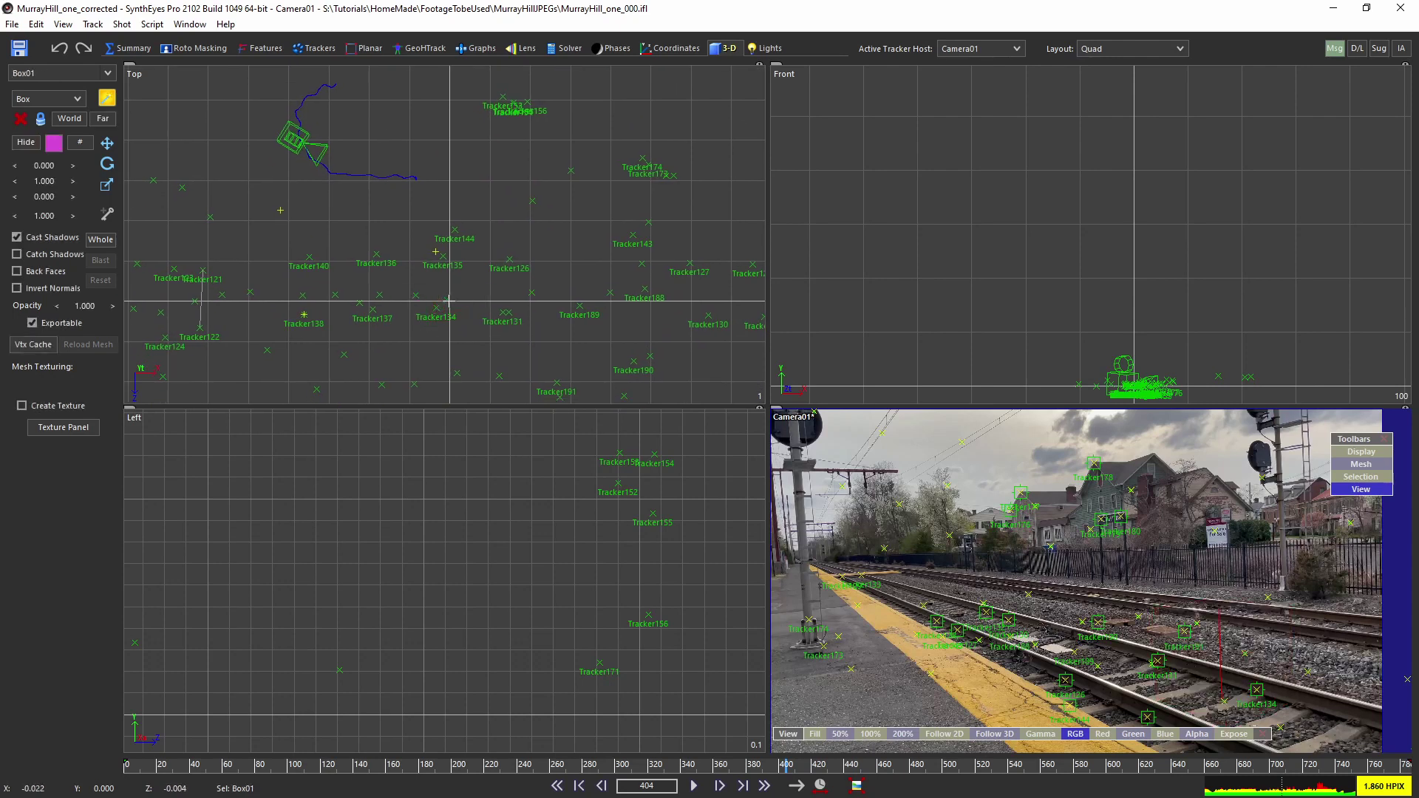
left_click_drag(447, 302, 458, 268)
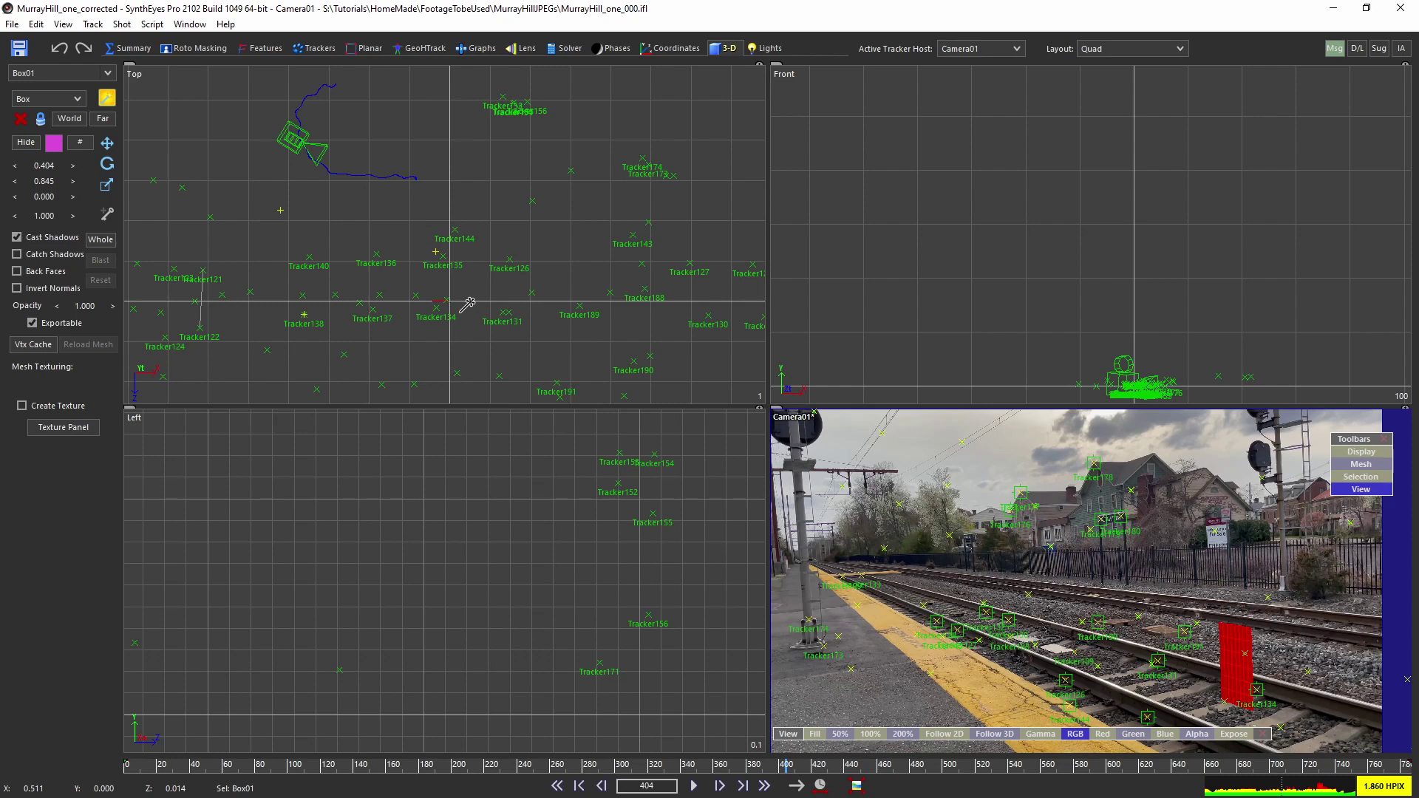
key("Delete")
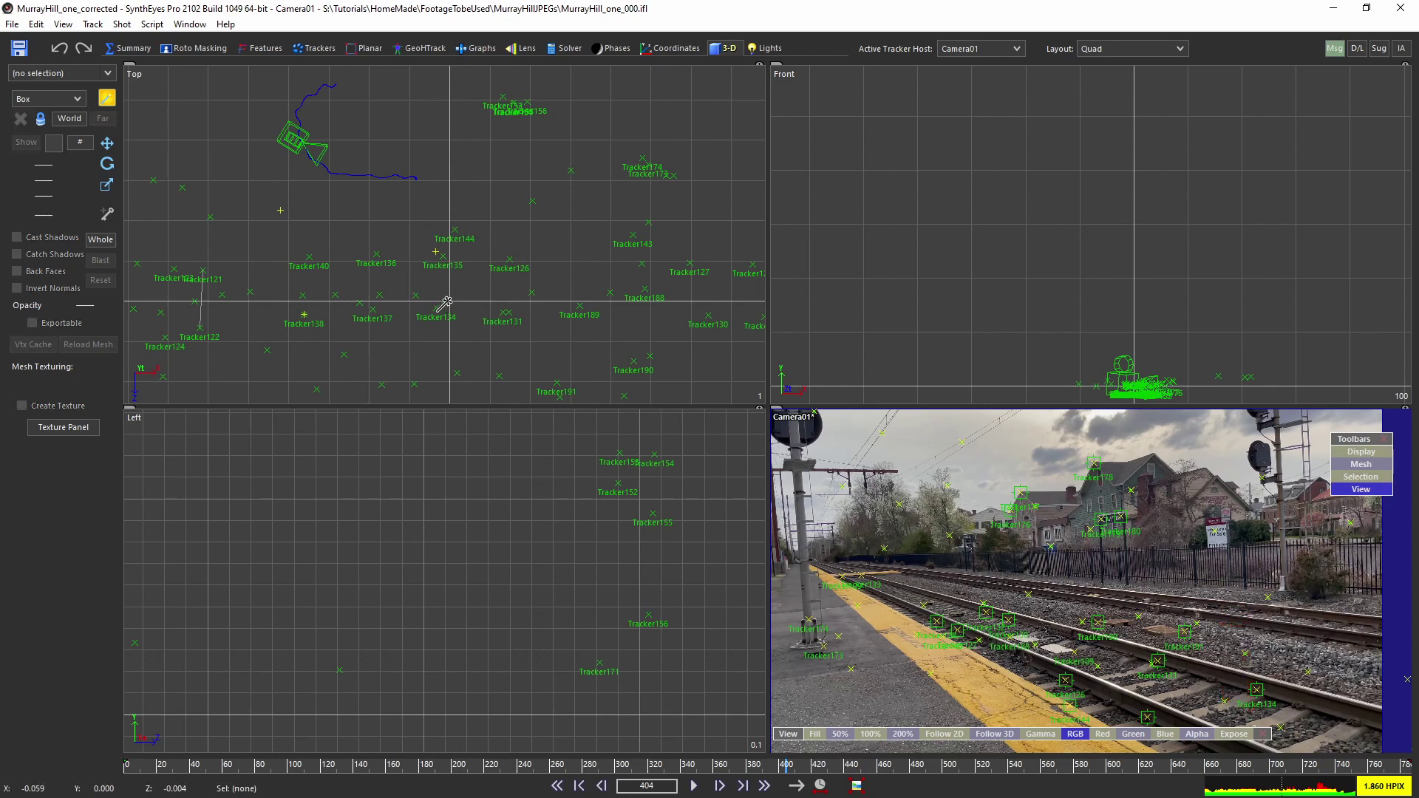
left_click(447, 301)
left_click_drag(448, 301, 522, 239)
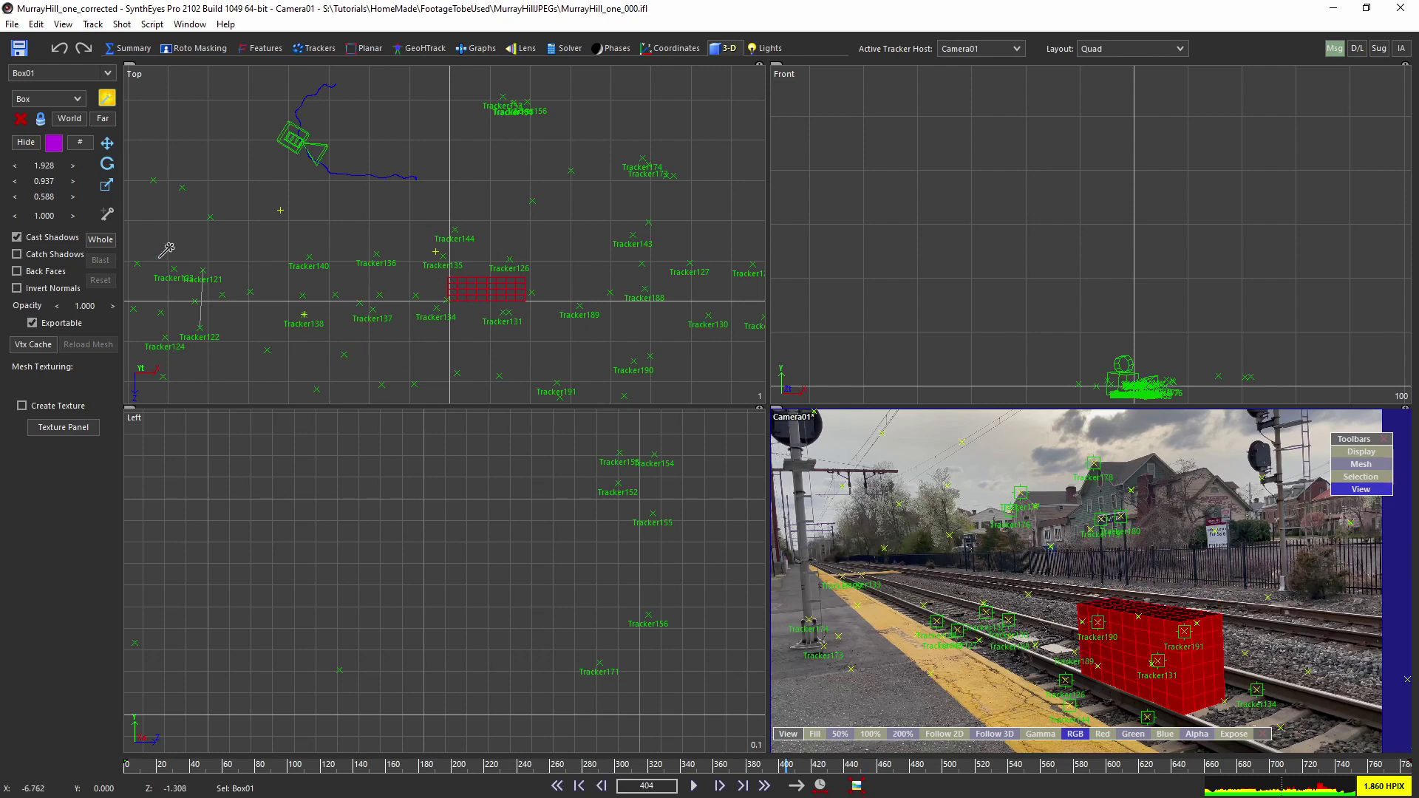
Activate the Move tool with Box01 placed at 0.906, 0.000, -0.298 over the rail trackers
left_click(107, 143)
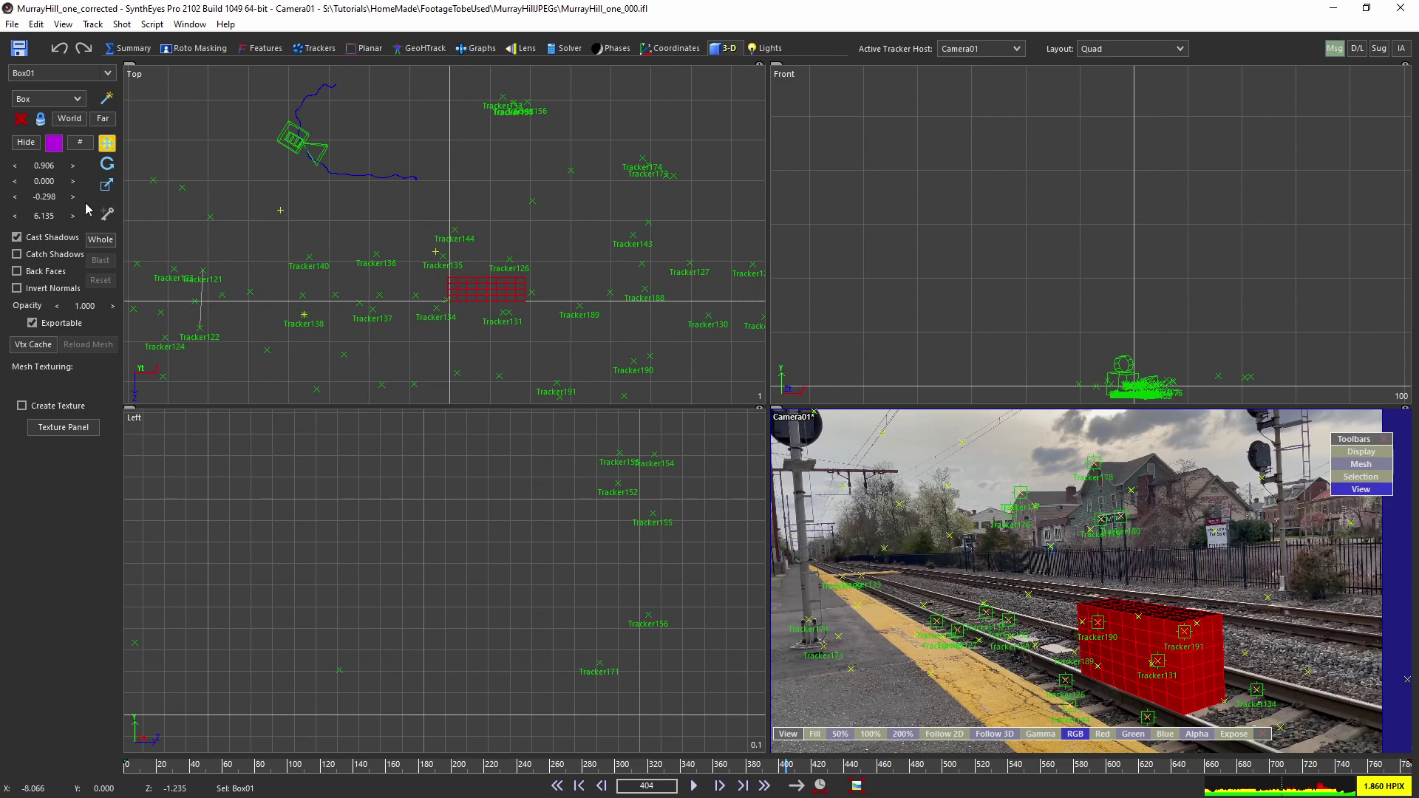
Select the move tool and slide Box01 sideways into place in the Left view
left_click(108, 163)
left_click(107, 143)
scroll(593, 589, "down", 10)
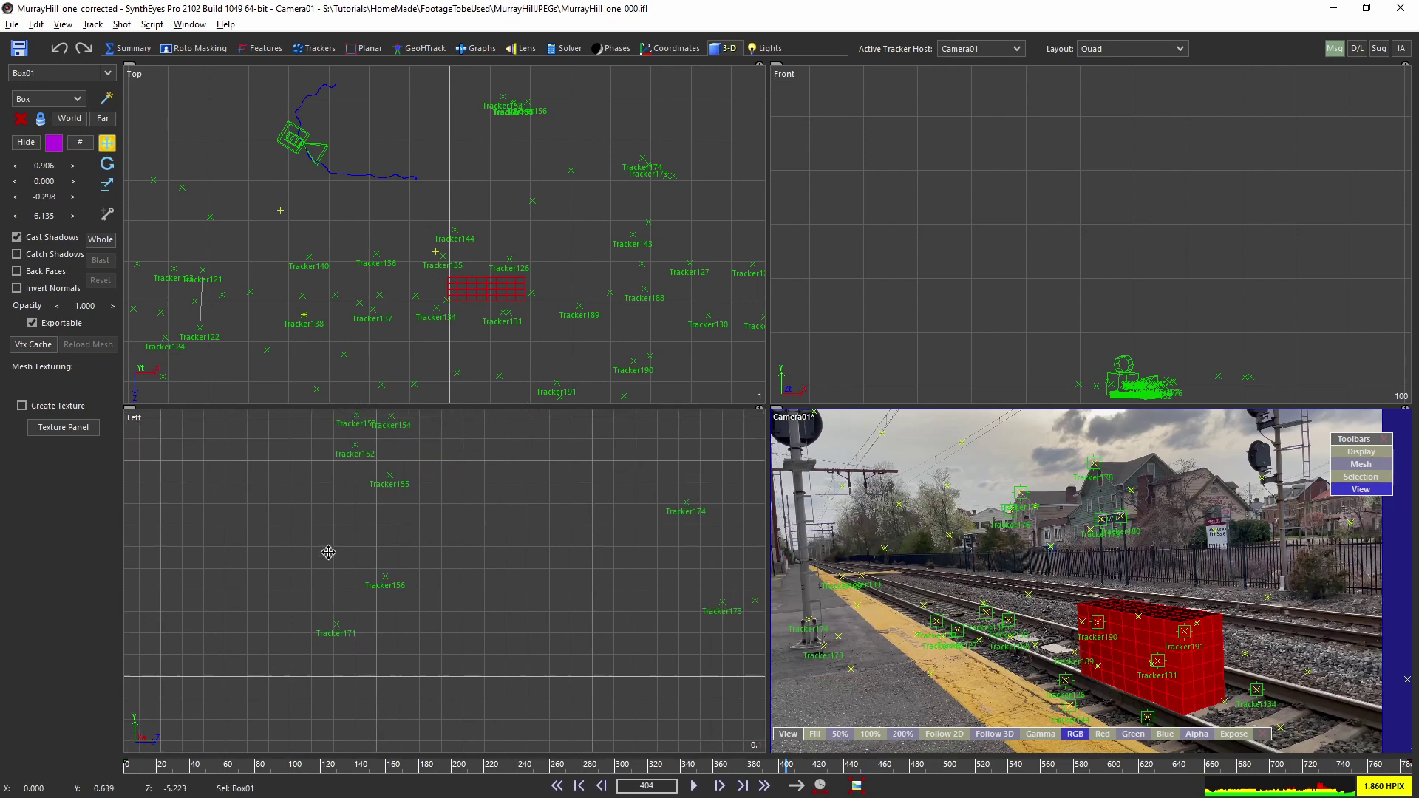
middle_click_drag(507, 570, 554, 575)
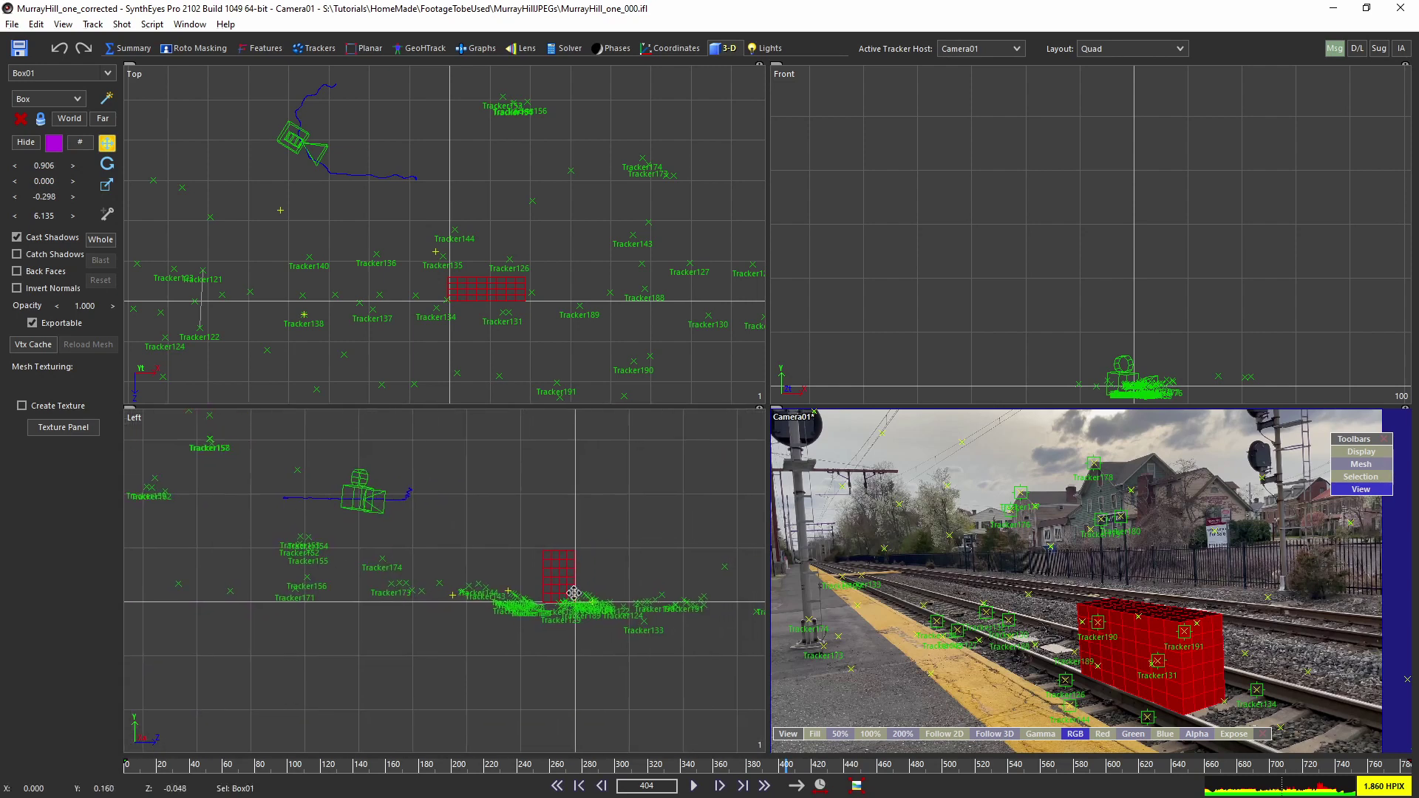
left_click_drag(558, 577, 564, 579)
Zoom the Front view onto Box01 and shift it nearer the camera, to about -0.472, 0.085, -0.216
scroll(1092, 345, "up", 5)
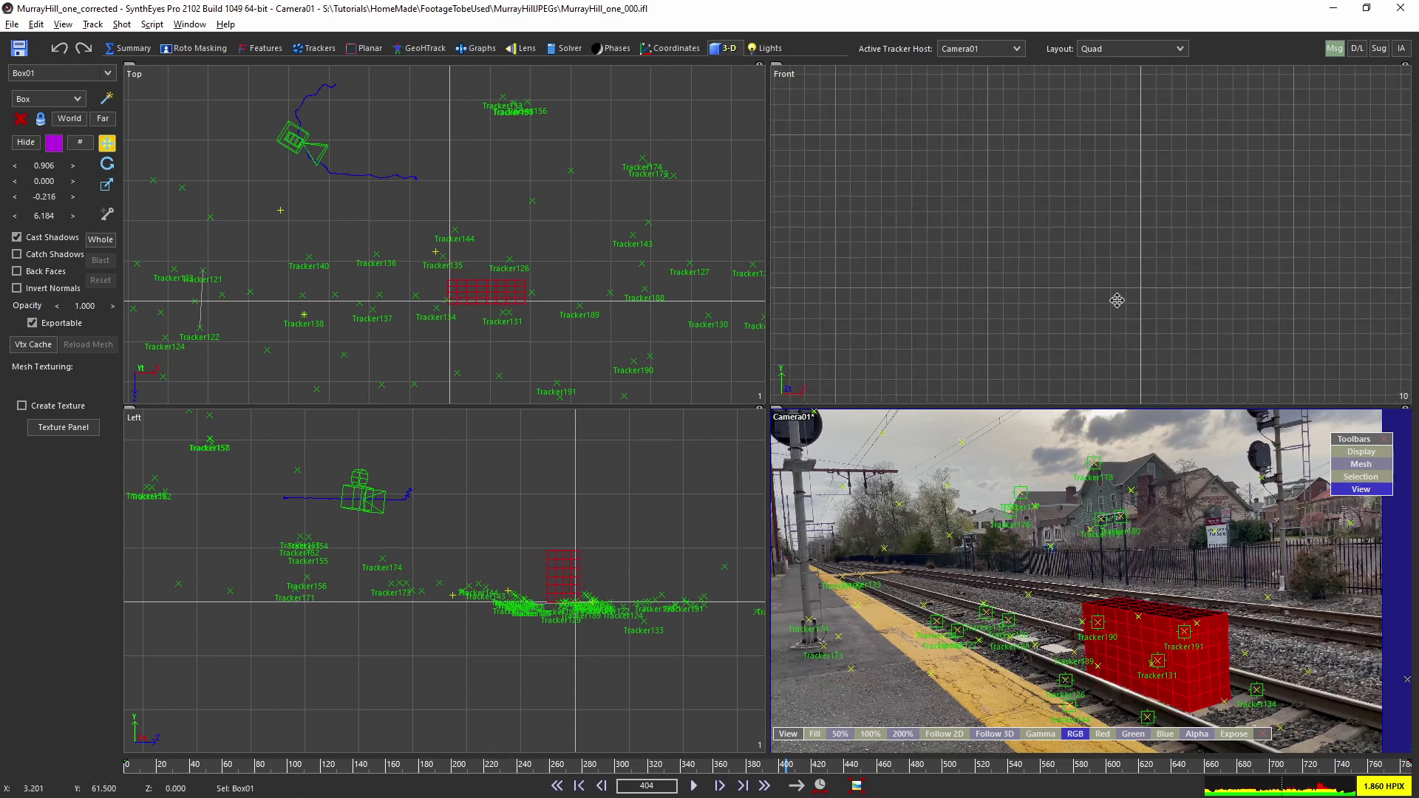
middle_click_drag(994, 265, 1042, 311)
scroll(1042, 310, "up", 4)
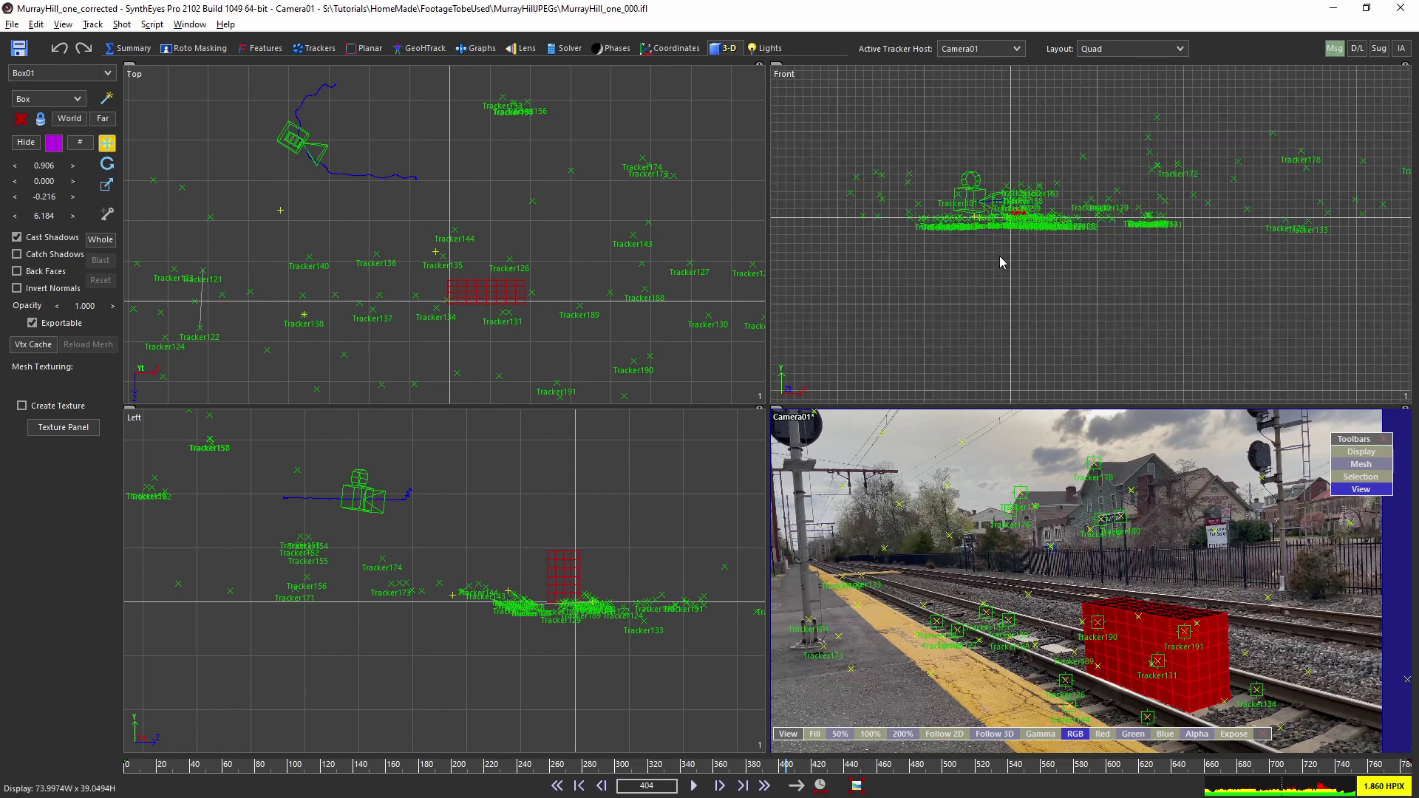
middle_click_drag(1055, 254, 1110, 378)
scroll(1087, 335, "up", 4)
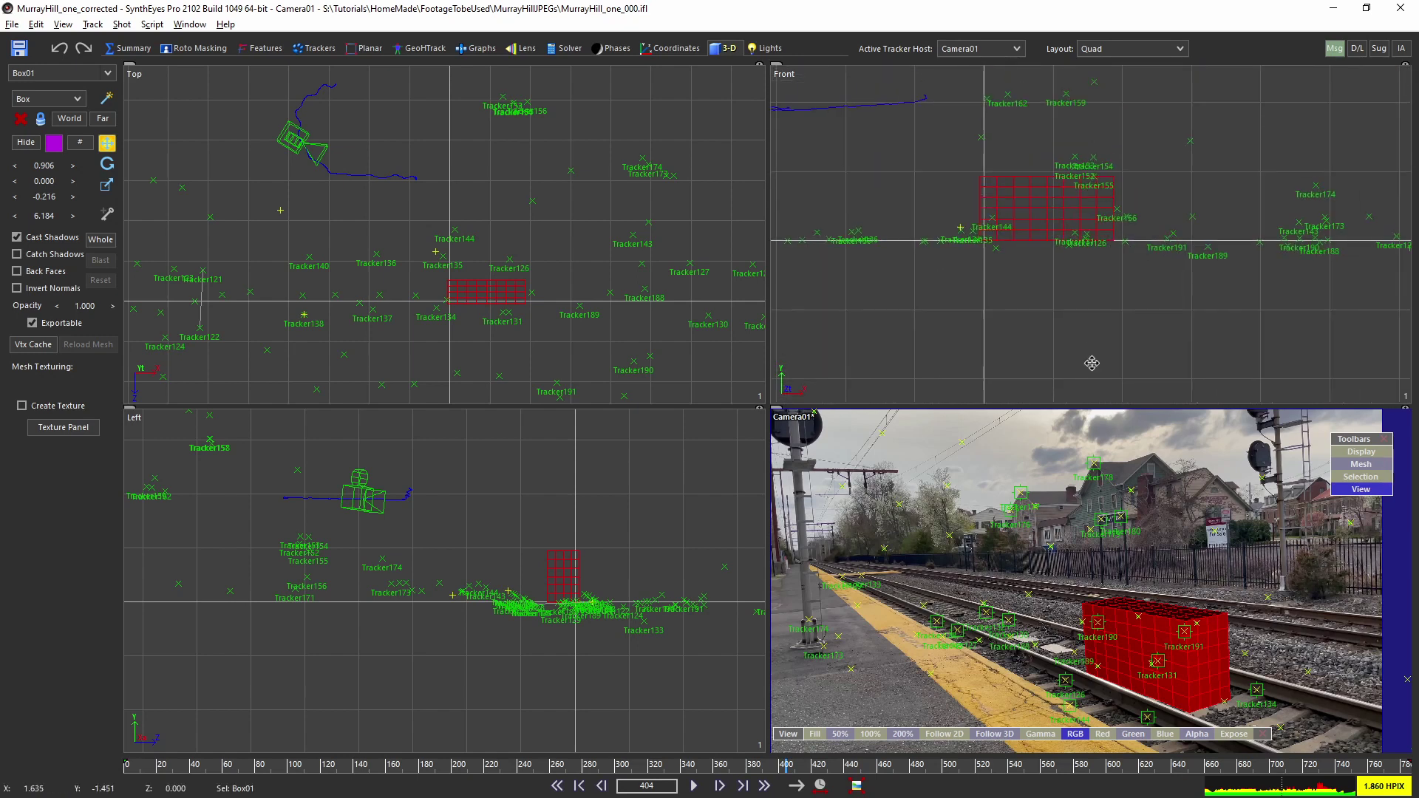
middle_click_drag(1011, 211, 995, 291)
left_click_drag(1004, 290, 901, 285)
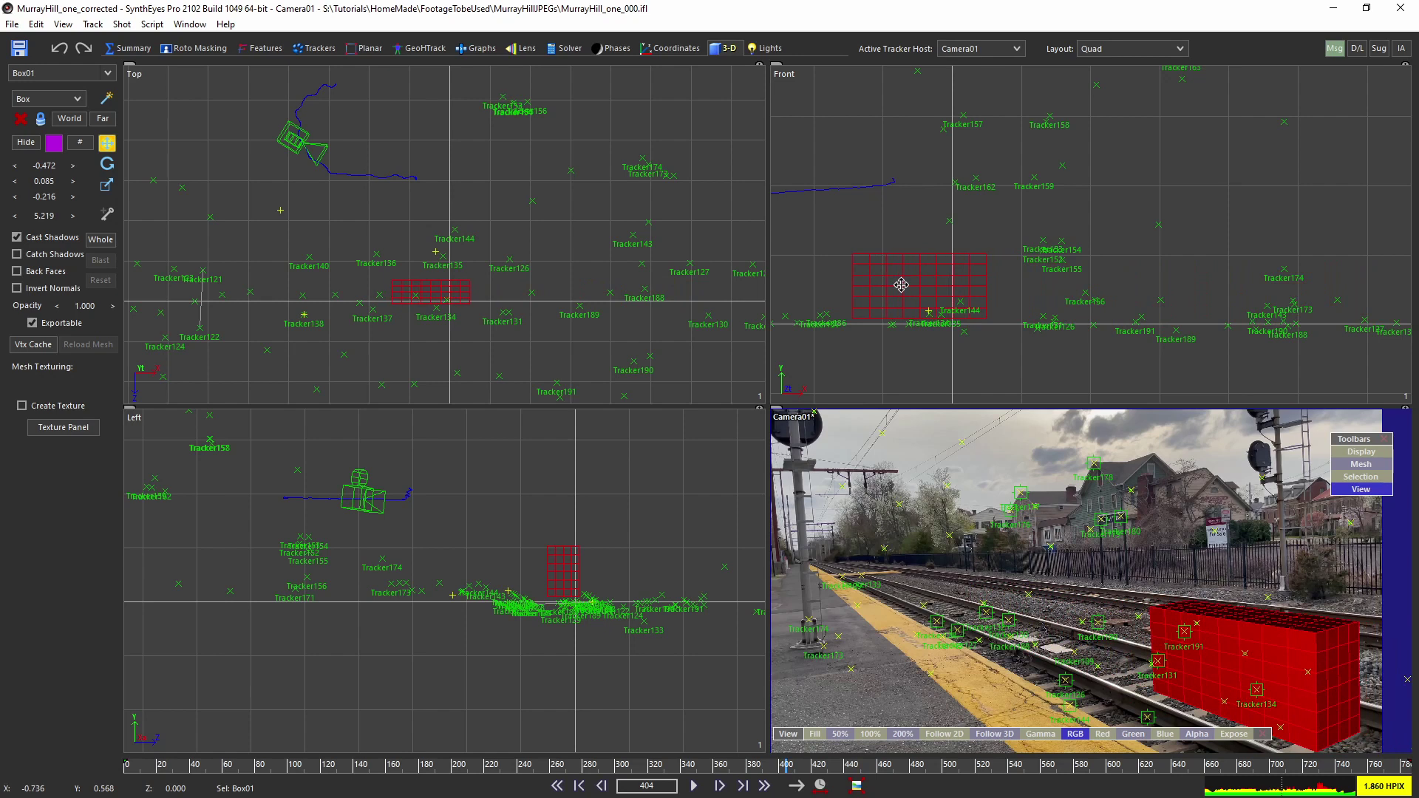
In a camera-locked single Perspective view, slide Box01 along X to about 14.751, 0.085, -0.216
left_click(1139, 54)
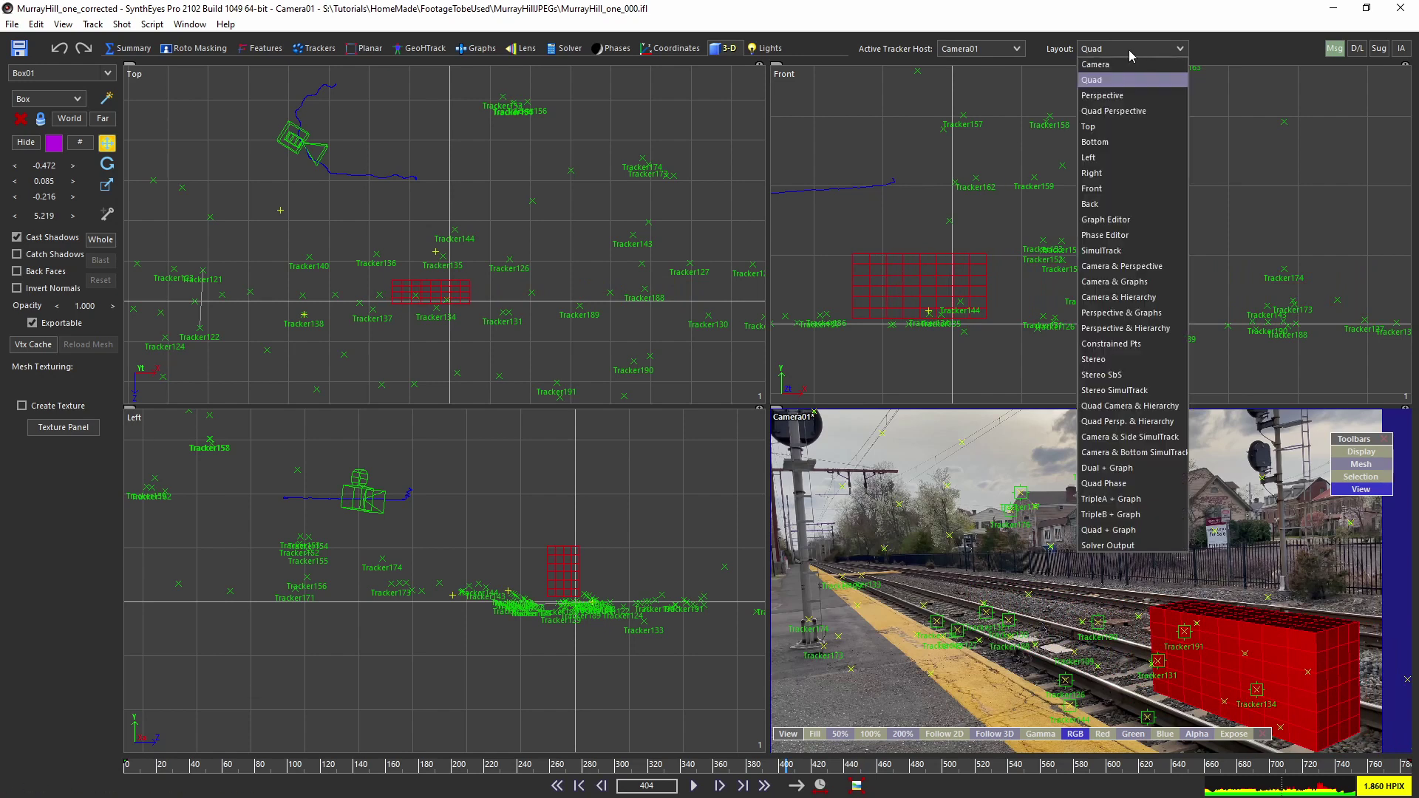
left_click(1113, 98)
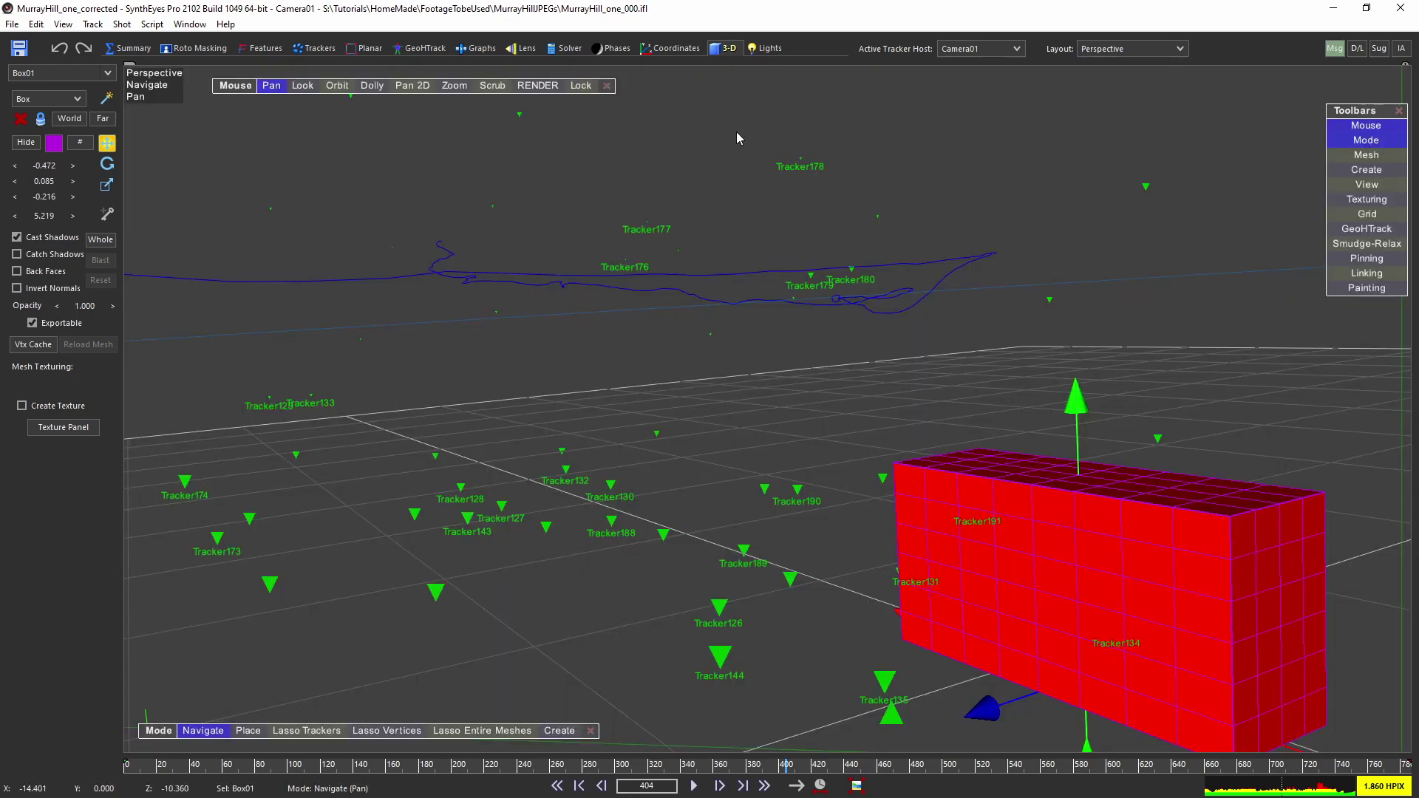
left_click(581, 85)
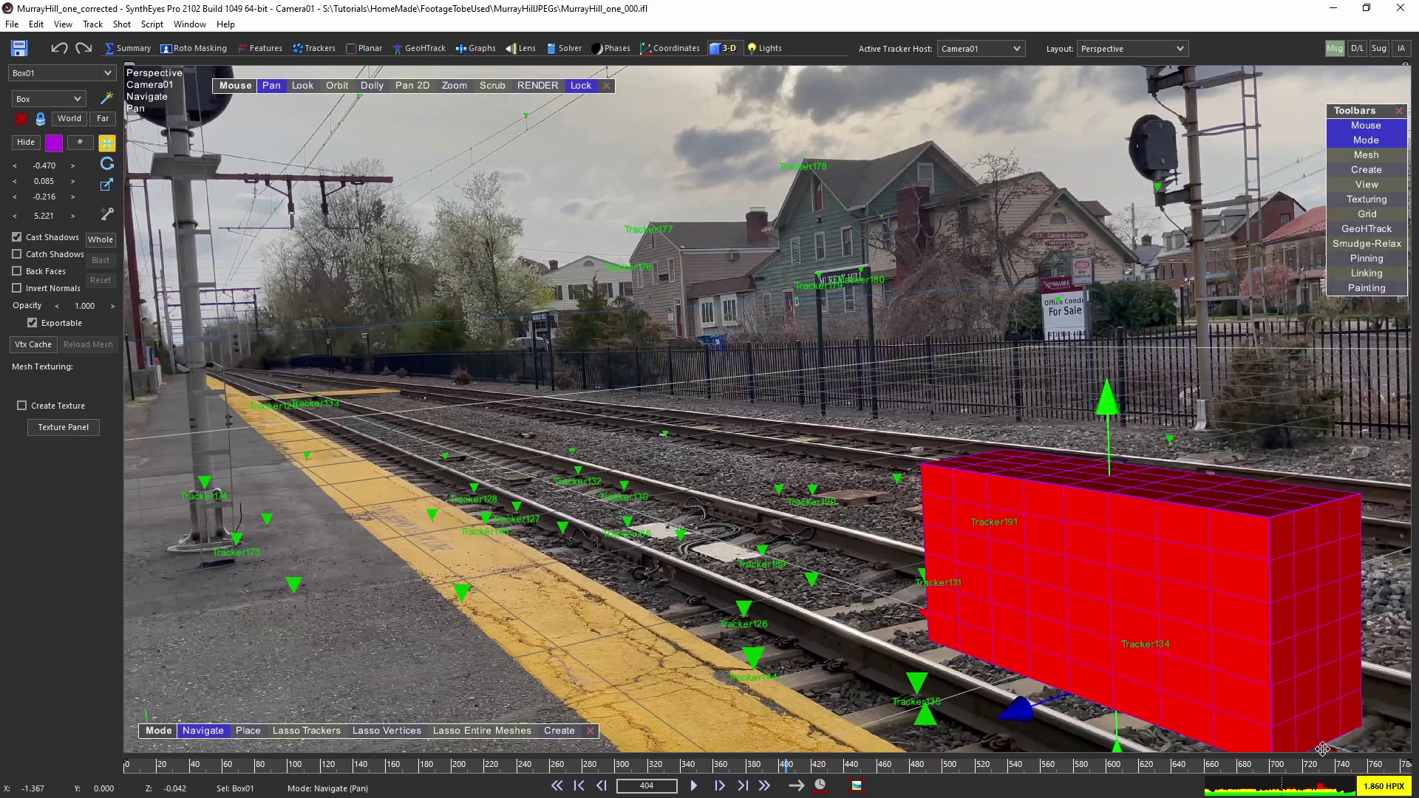
left_click_drag(1329, 750, 403, 431)
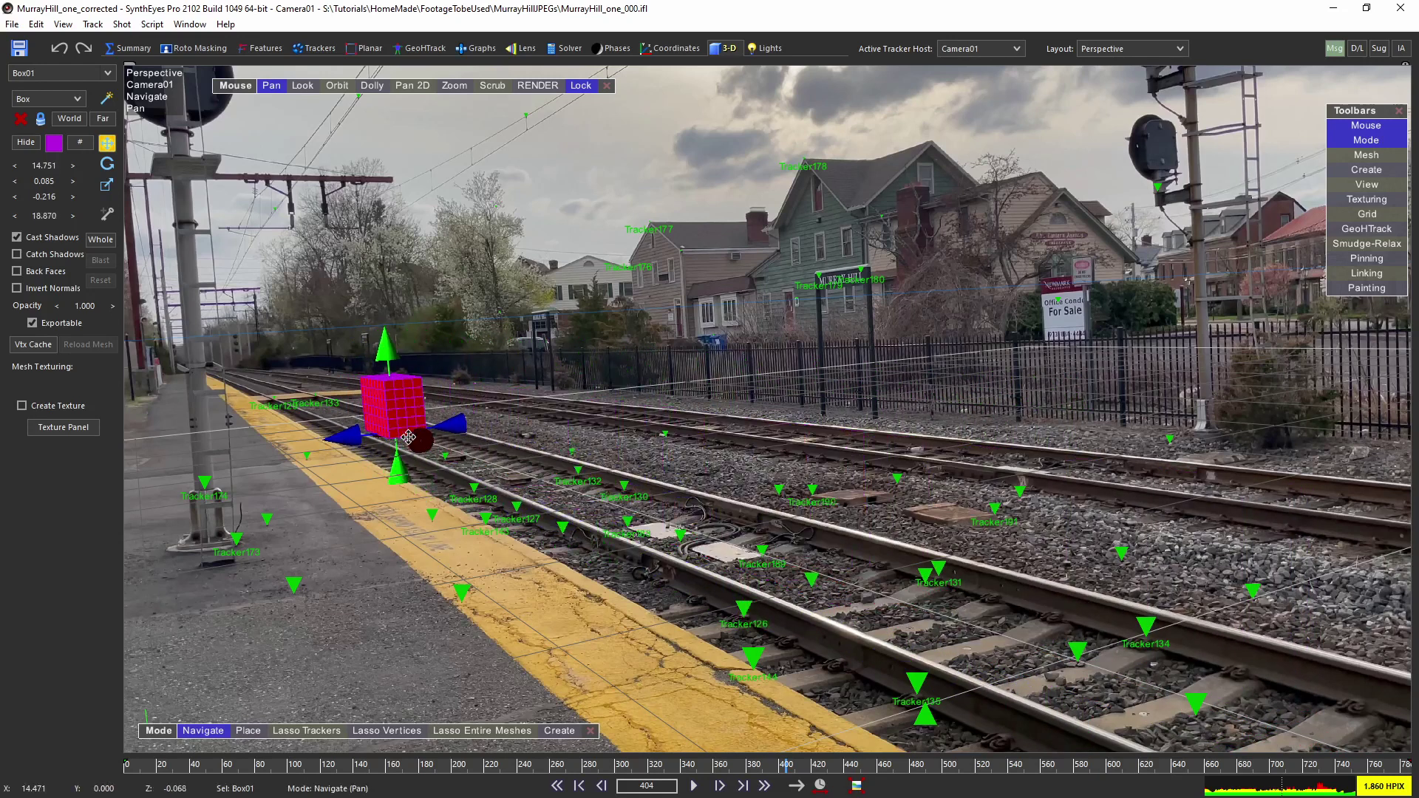
Move Box01 onto the near rails over Tracker132 and Tracker130, then bring up the File menu
left_click_drag(408, 437, 639, 530)
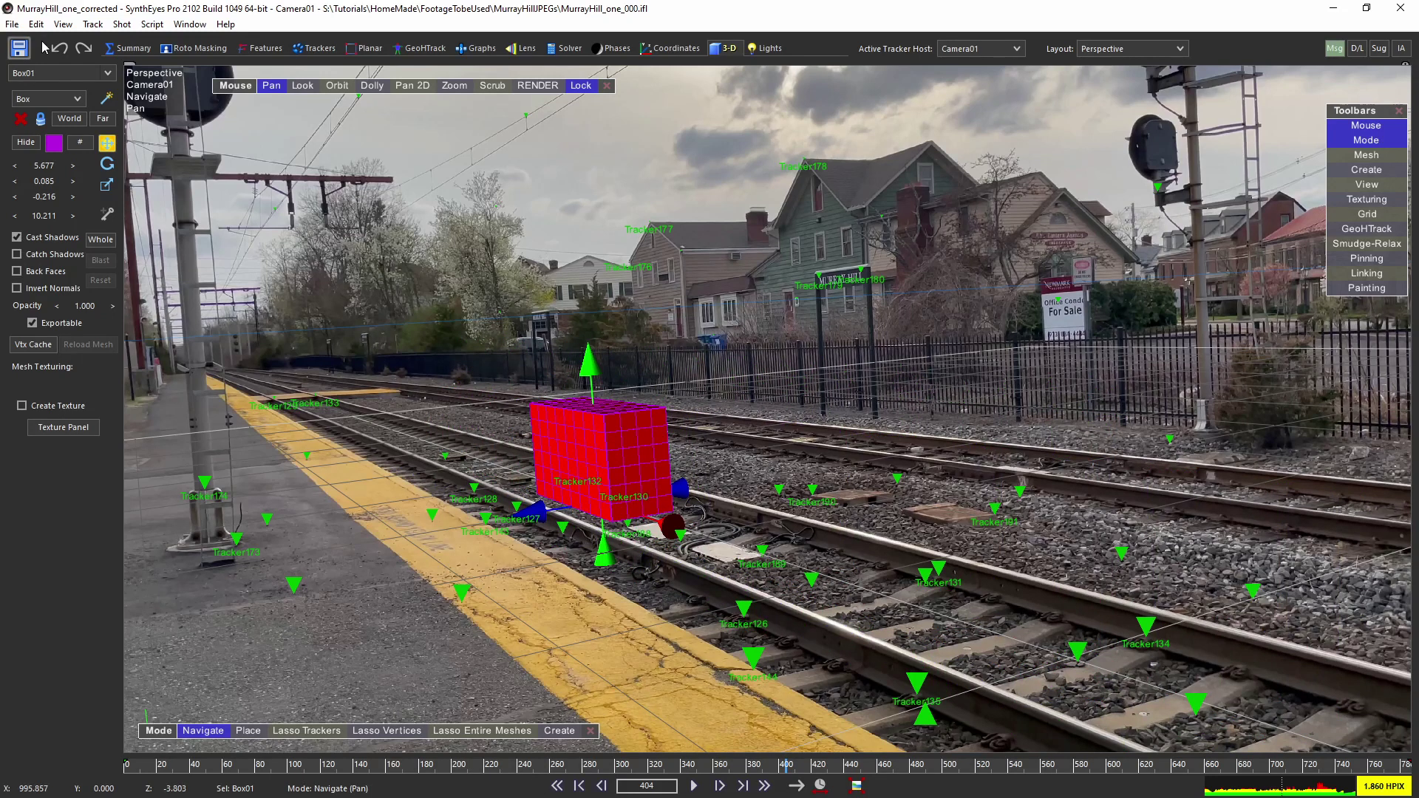
left_click(15, 26)
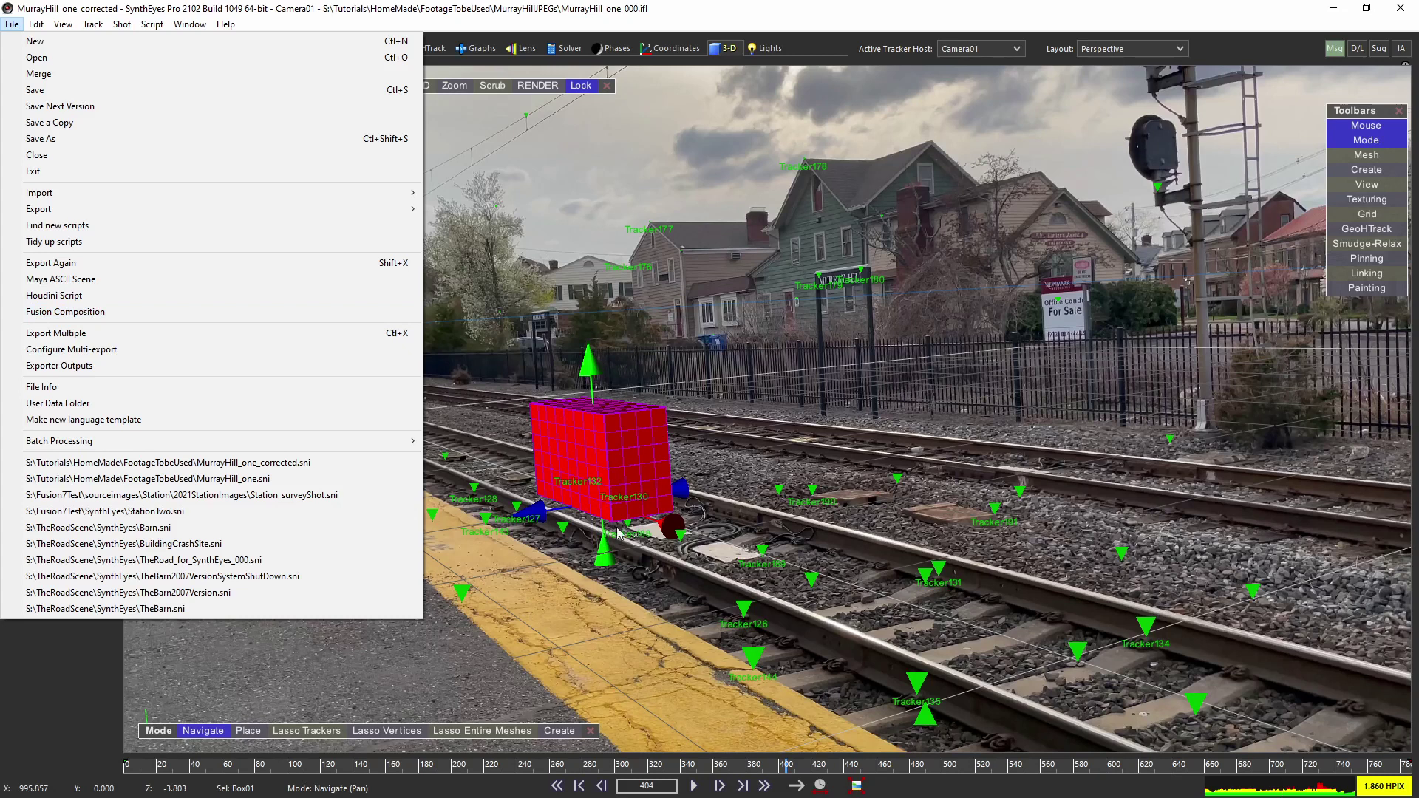
Close the File menu and deselect Box01, leaving it purple on the rails
left_click(584, 250)
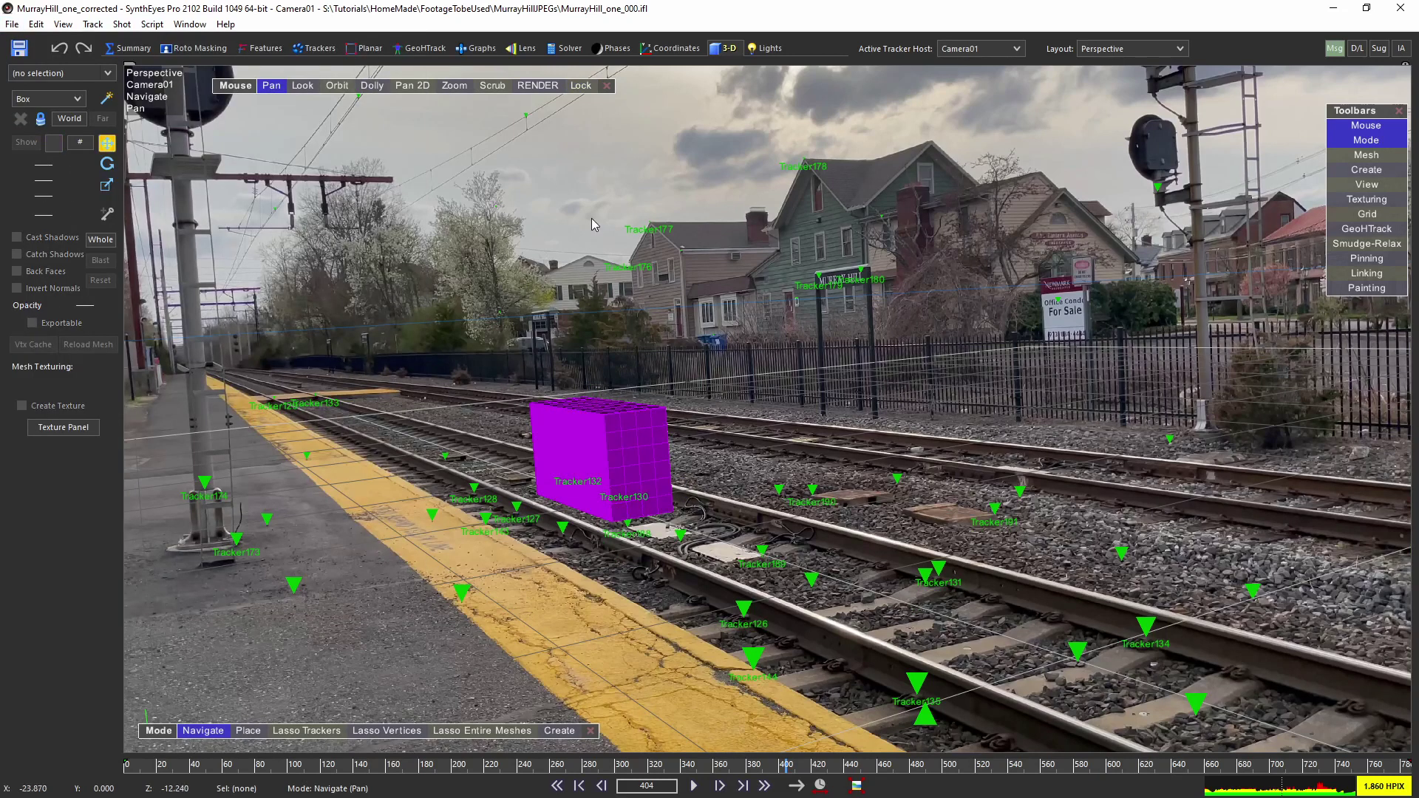